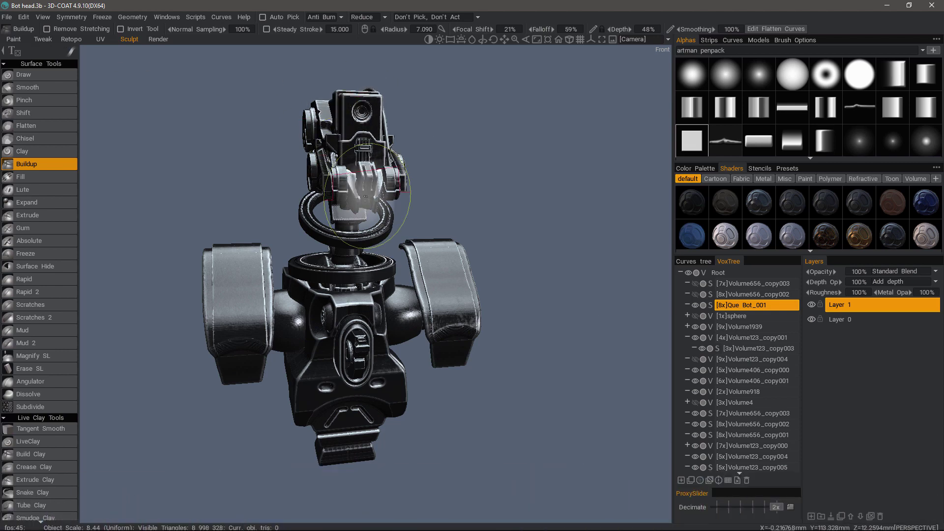
Step: Switch the side panel from Shaders to brush Presets and bring up the Windows > Popups choices
{"action": "left_click", "coordinate": [786, 168]}
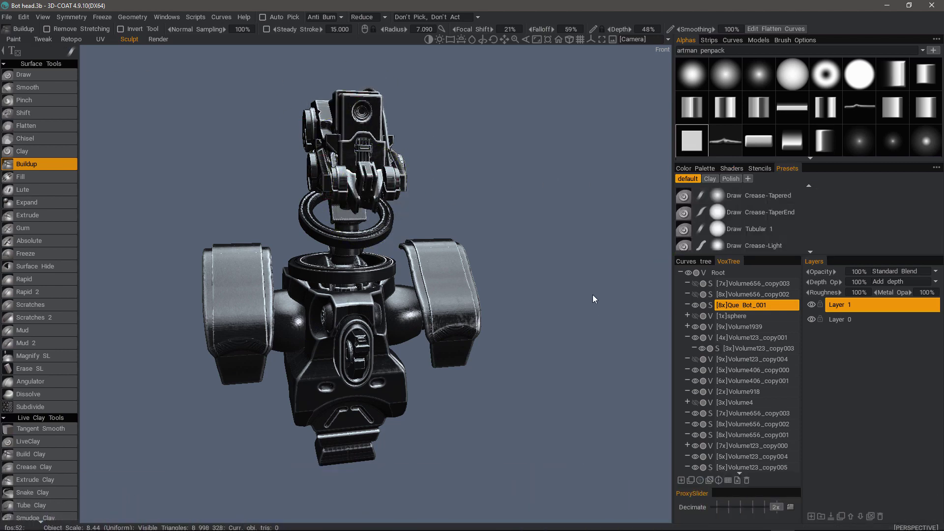
{"action": "left_click", "coordinate": [169, 17]}
{"action": "mouse_move", "coordinate": [175, 33]}
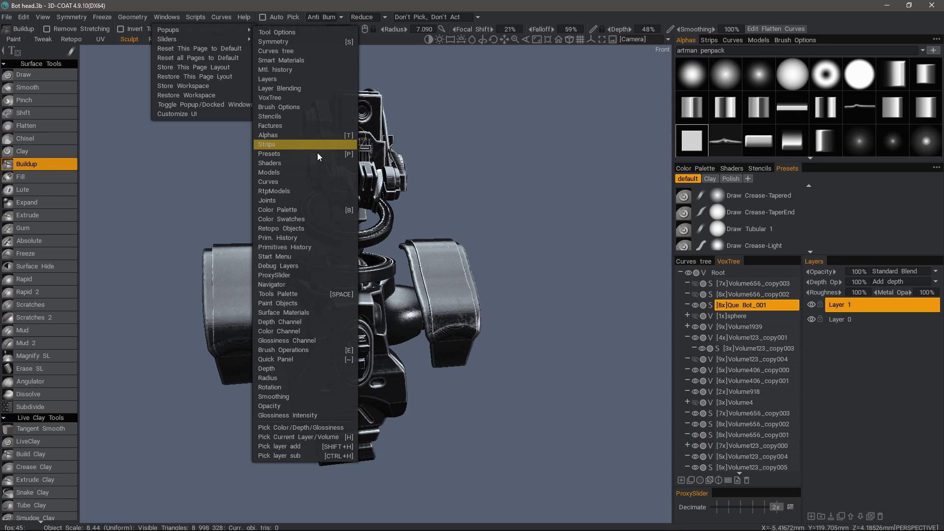
Step: Make Presets a popup window, then float it and stretch it tall enough to list LC Gash
{"action": "left_click", "coordinate": [273, 154]}
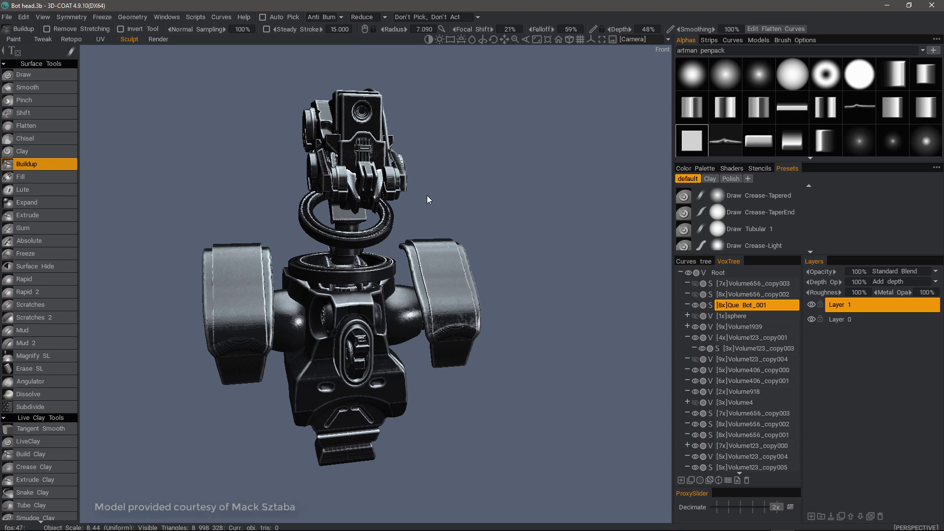
{"action": "key", "text": "space"}
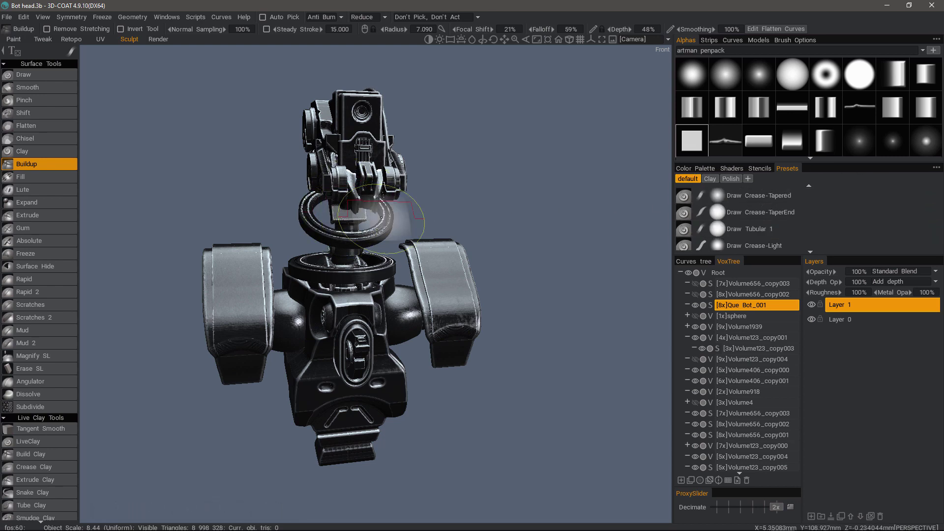
{"action": "key", "text": "space"}
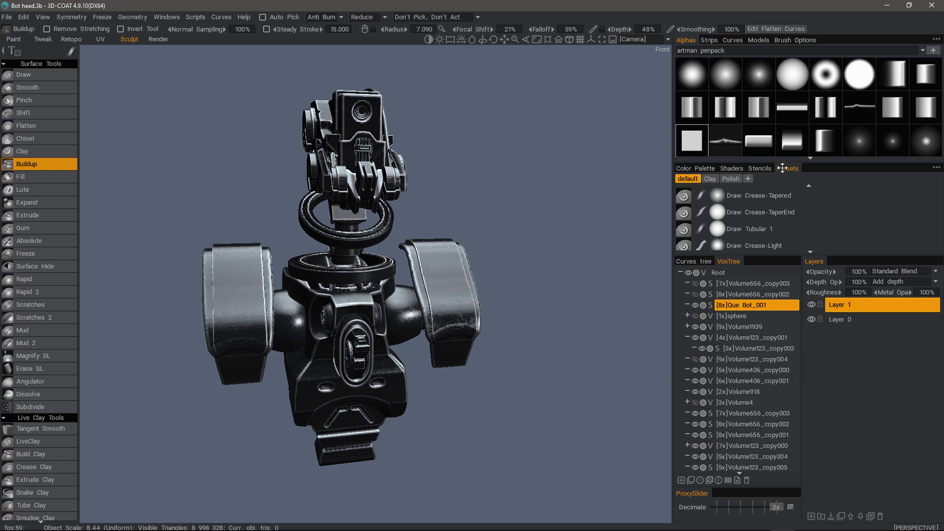
{"action": "left_click_drag", "start_coordinate": [790, 168], "coordinate": [590, 54]}
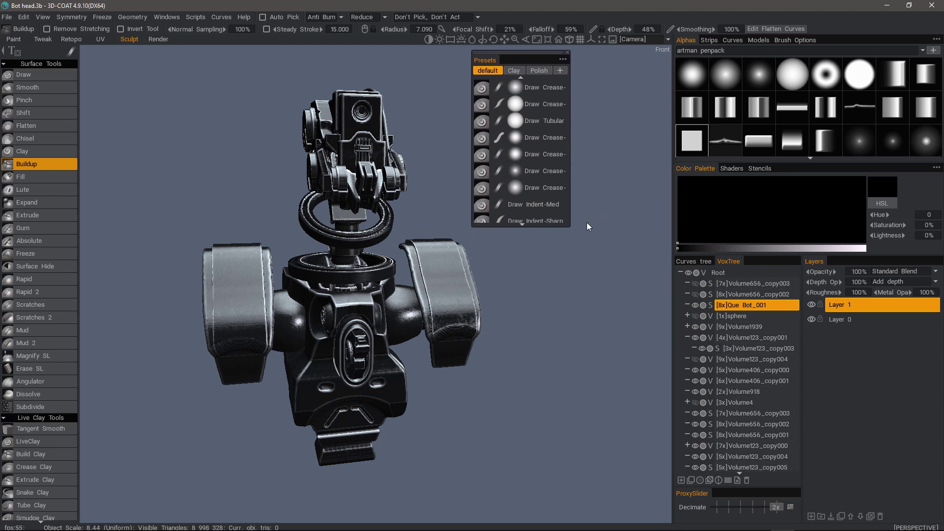
{"action": "left_click_drag", "start_coordinate": [569, 226], "coordinate": [598, 516]}
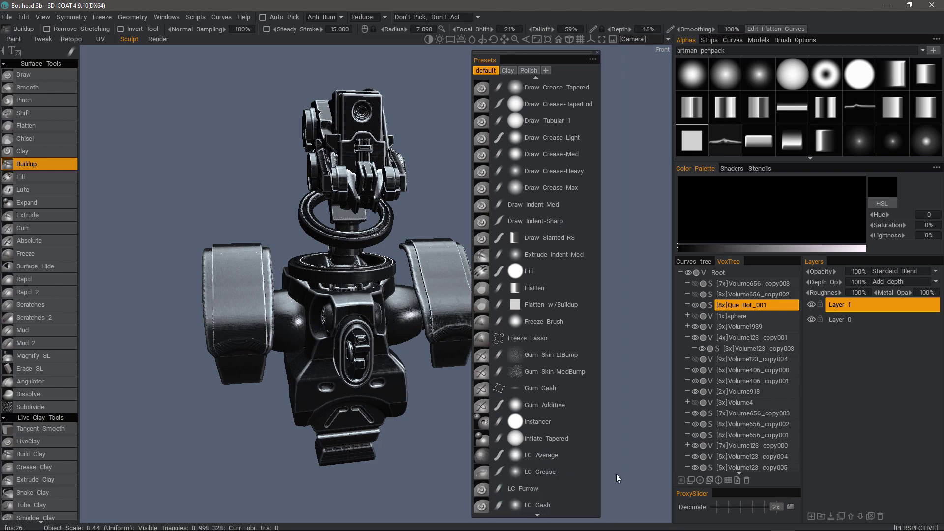
Step: Close the floating panel and browse the popup's default presets from Absolute Scale 1 to amTrim
{"action": "left_click", "coordinate": [597, 52]}
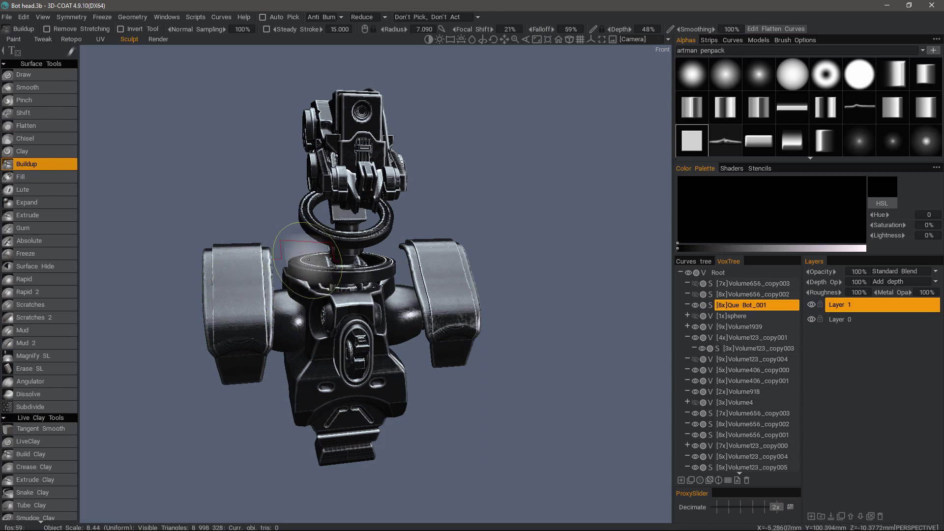
{"action": "key", "text": "space"}
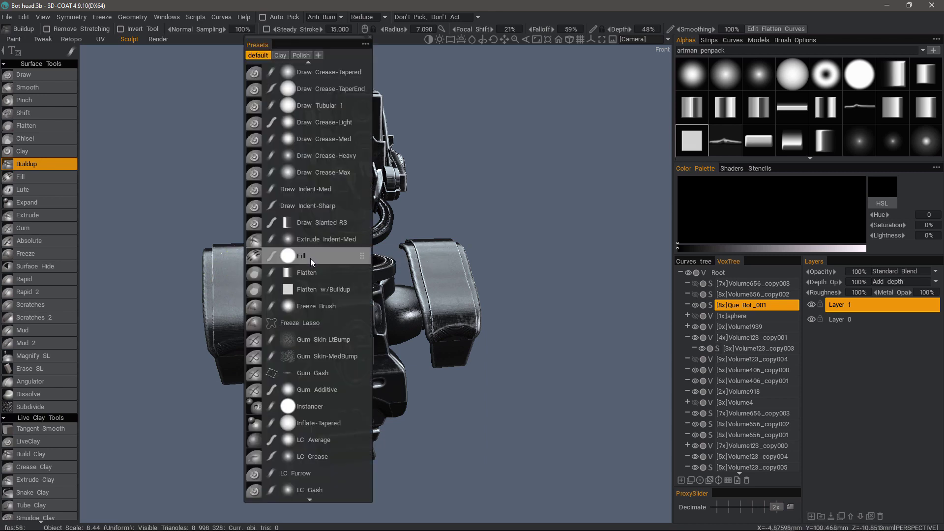
{"action": "scroll", "coordinate": [315, 221], "scroll_direction": "down", "scroll_amount": 3}
{"action": "scroll", "coordinate": [315, 219], "scroll_direction": "down", "scroll_amount": 9}
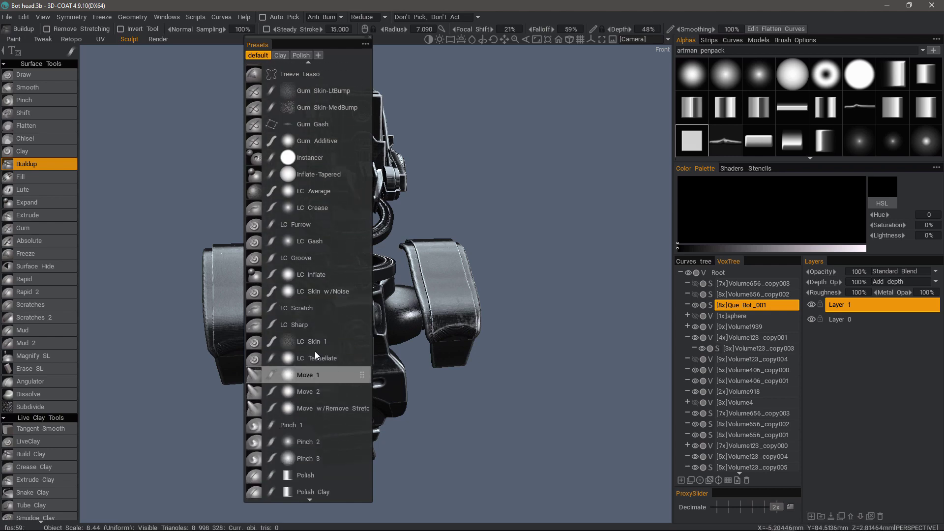
{"action": "scroll", "coordinate": [317, 212], "scroll_direction": "down", "scroll_amount": 6}
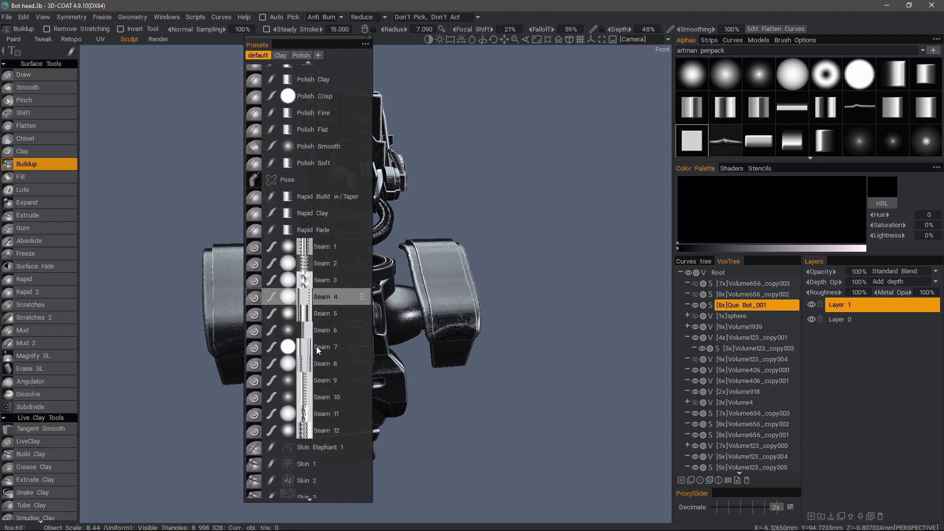
{"action": "scroll", "coordinate": [295, 148], "scroll_direction": "up", "scroll_amount": 3}
{"action": "scroll", "coordinate": [294, 148], "scroll_direction": "up", "scroll_amount": 15}
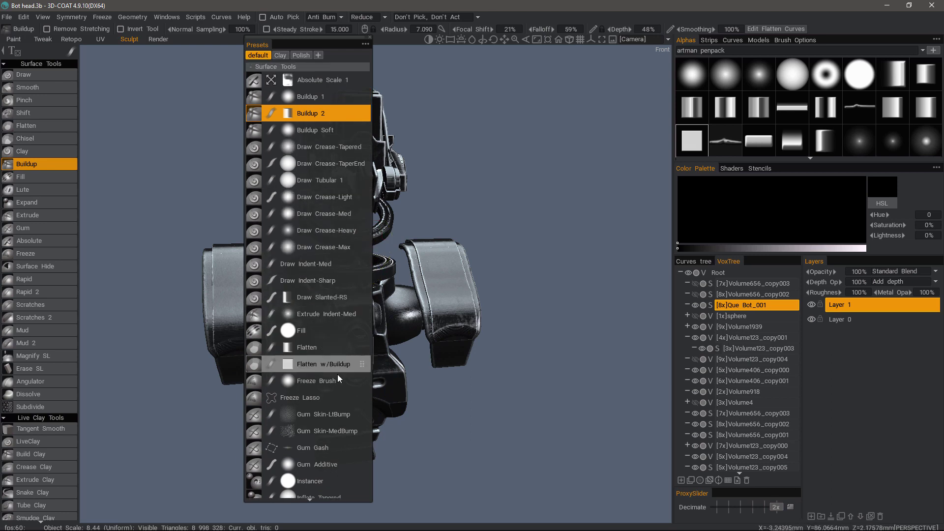
{"action": "scroll", "coordinate": [319, 216], "scroll_direction": "down", "scroll_amount": 7}
{"action": "scroll", "coordinate": [319, 219], "scroll_direction": "down", "scroll_amount": 12}
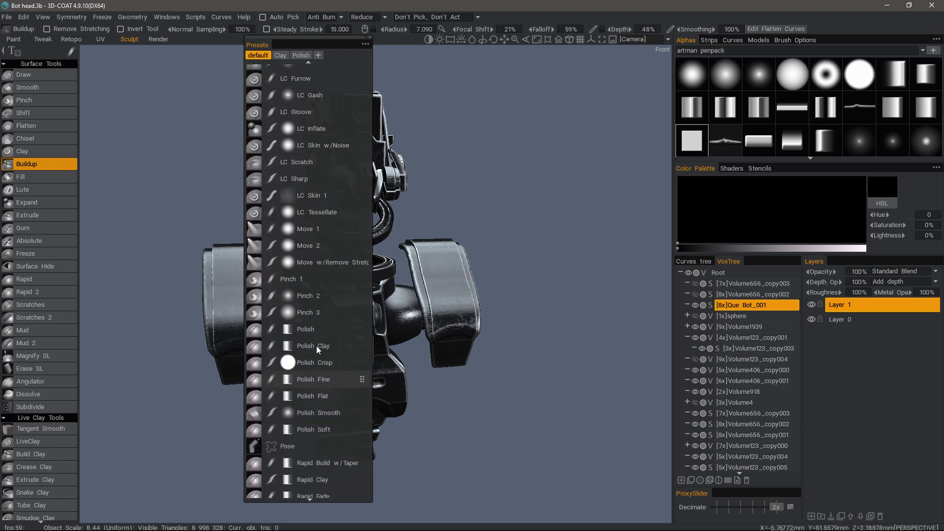
{"action": "scroll", "coordinate": [324, 314], "scroll_direction": "down", "scroll_amount": 5}
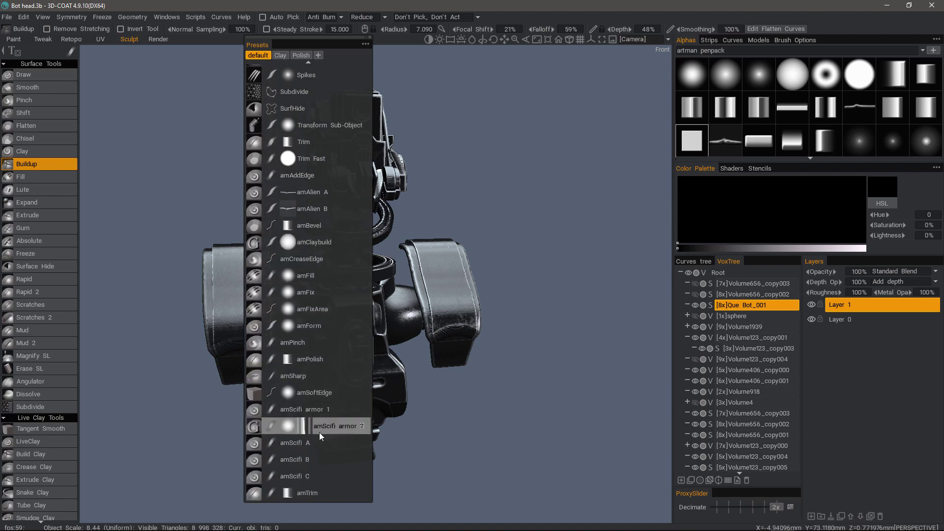
{"action": "scroll", "coordinate": [315, 153], "scroll_direction": "up", "scroll_amount": 15}
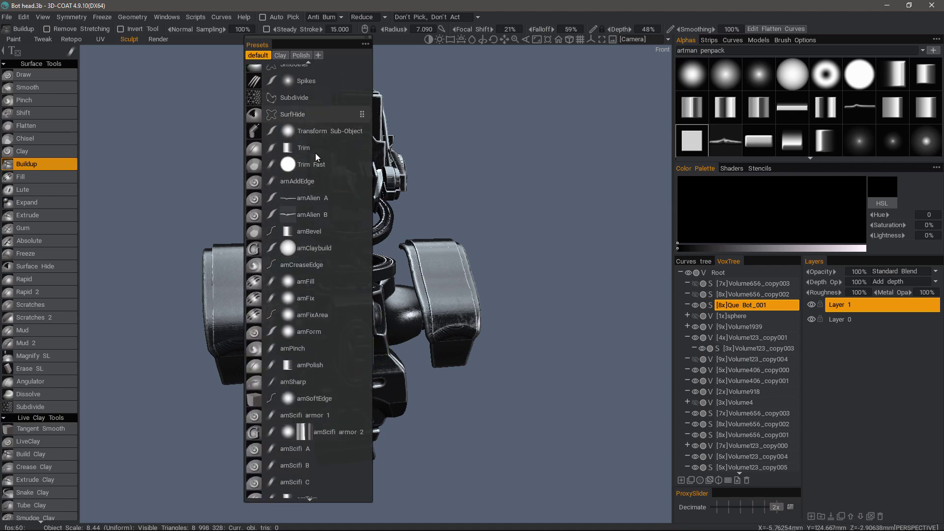
{"action": "scroll", "coordinate": [341, 167], "scroll_direction": "up", "scroll_amount": 1}
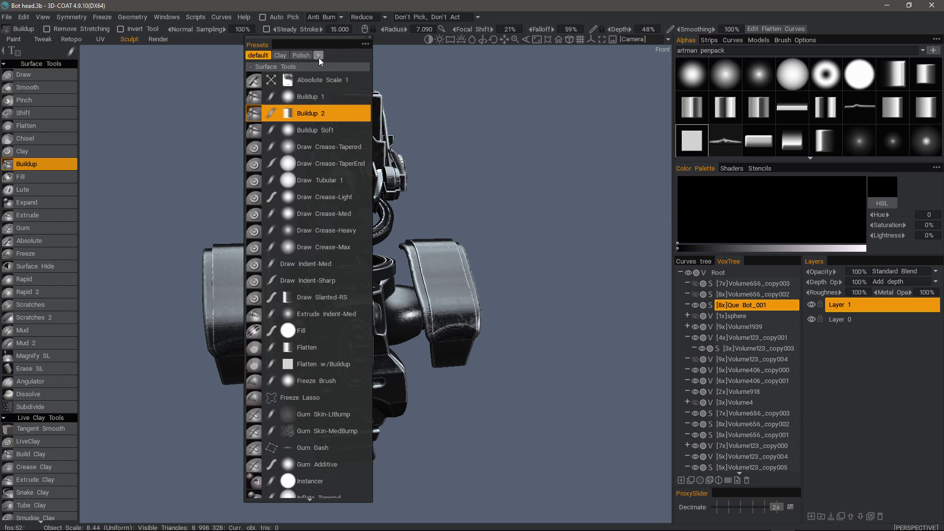
Step: Check the Clay presets, then scroll the default set down to the Polish and Seam presets
{"action": "left_click", "coordinate": [279, 55]}
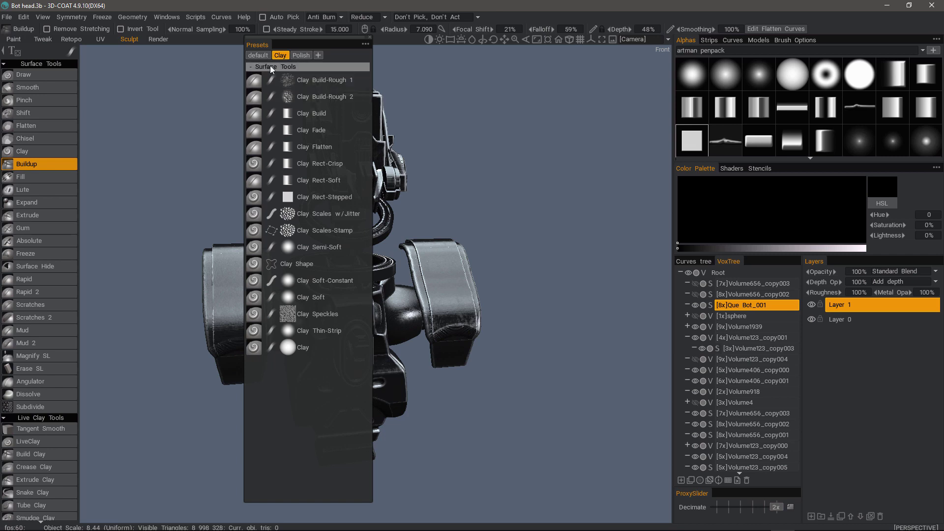
{"action": "left_click", "coordinate": [256, 55]}
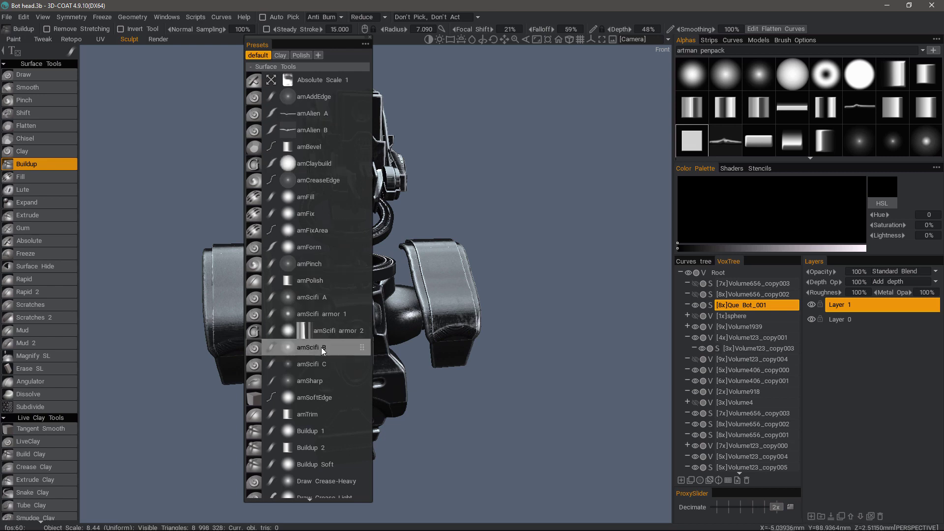
{"action": "scroll", "coordinate": [315, 207], "scroll_direction": "down", "scroll_amount": 5}
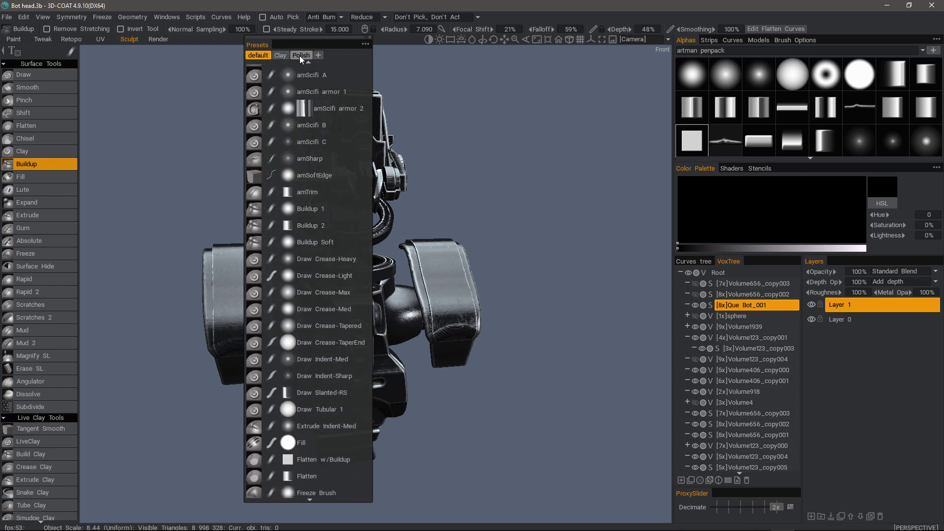
{"action": "scroll", "coordinate": [319, 305], "scroll_direction": "down", "scroll_amount": 2}
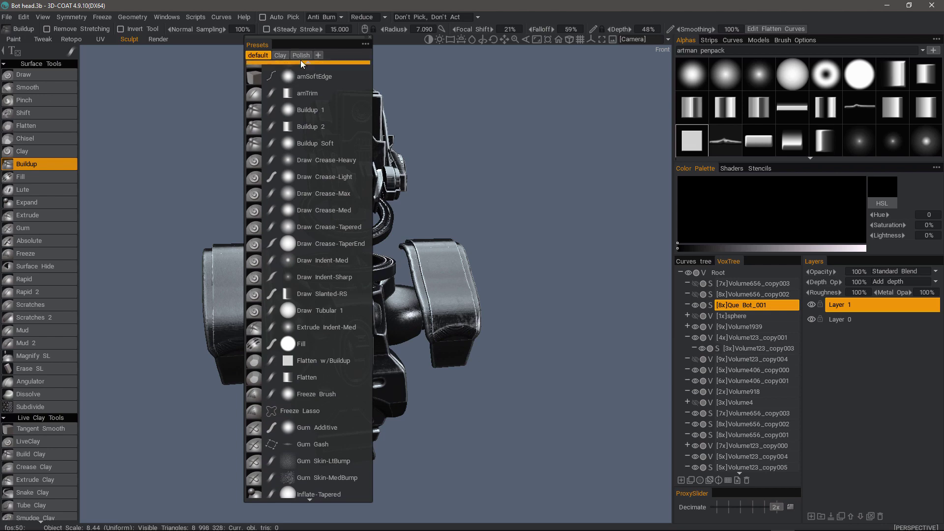
{"action": "scroll", "coordinate": [314, 275], "scroll_direction": "down", "scroll_amount": 12}
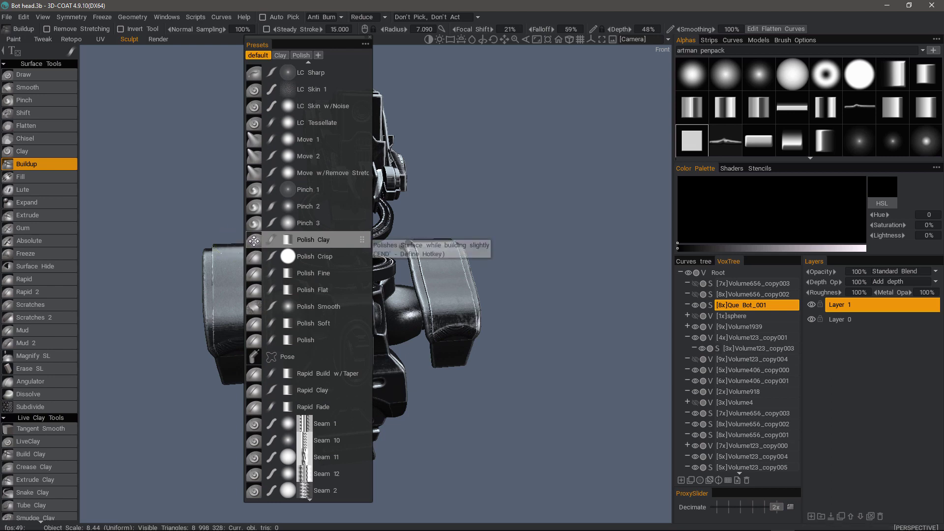
Step: Move Polish Clay, Crisp, Fine, Flat, Smooth, Soft and Polish from default into the Polish tab
{"action": "left_click_drag", "start_coordinate": [254, 240], "coordinate": [301, 55]}
{"action": "left_click_drag", "start_coordinate": [250, 244], "coordinate": [301, 56]}
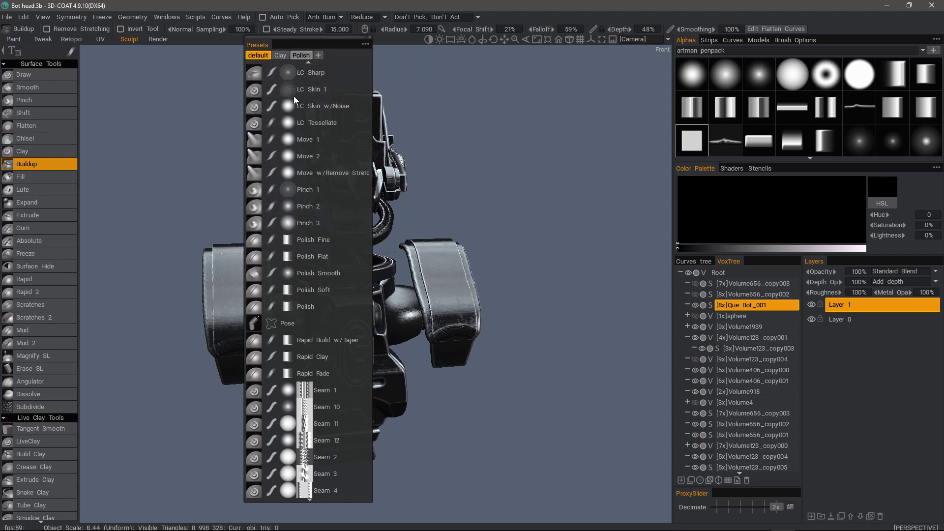
{"action": "left_click_drag", "start_coordinate": [250, 241], "coordinate": [301, 55]}
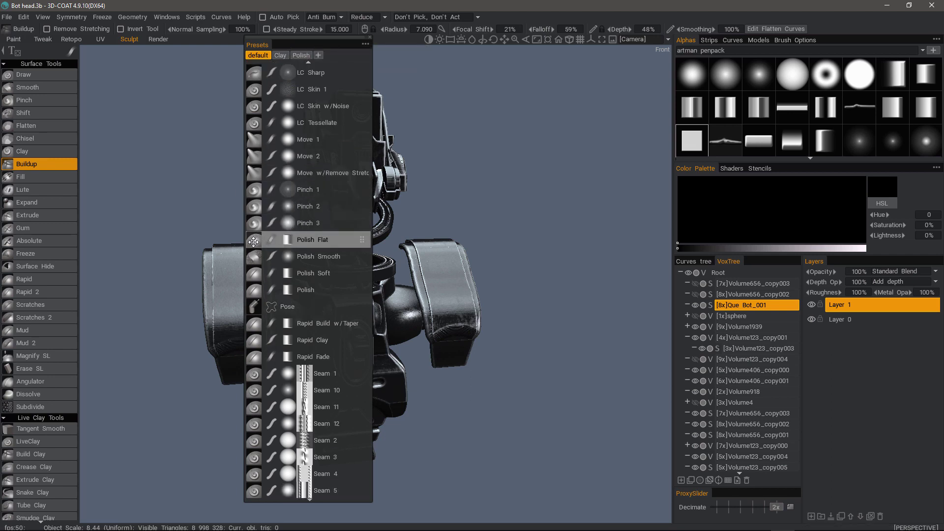
{"action": "left_click_drag", "start_coordinate": [253, 241], "coordinate": [301, 56]}
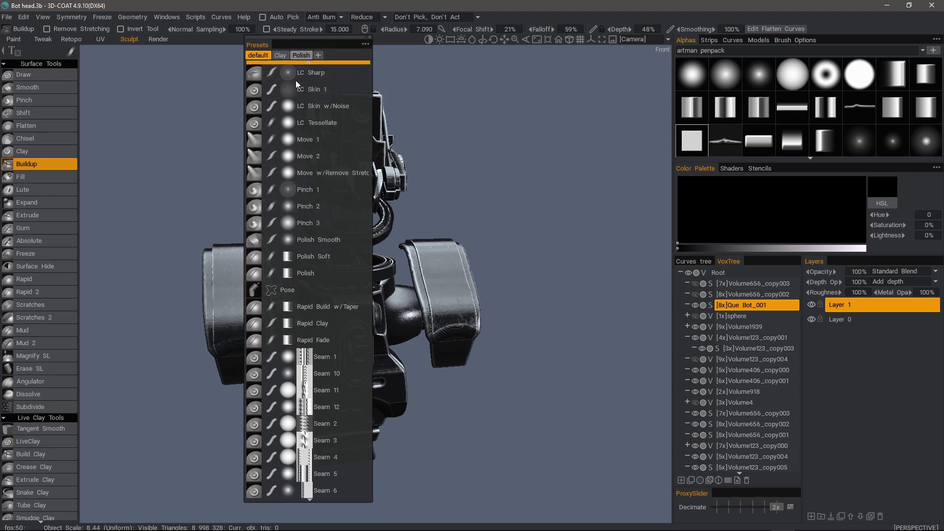
{"action": "left_click_drag", "start_coordinate": [260, 238], "coordinate": [301, 56]}
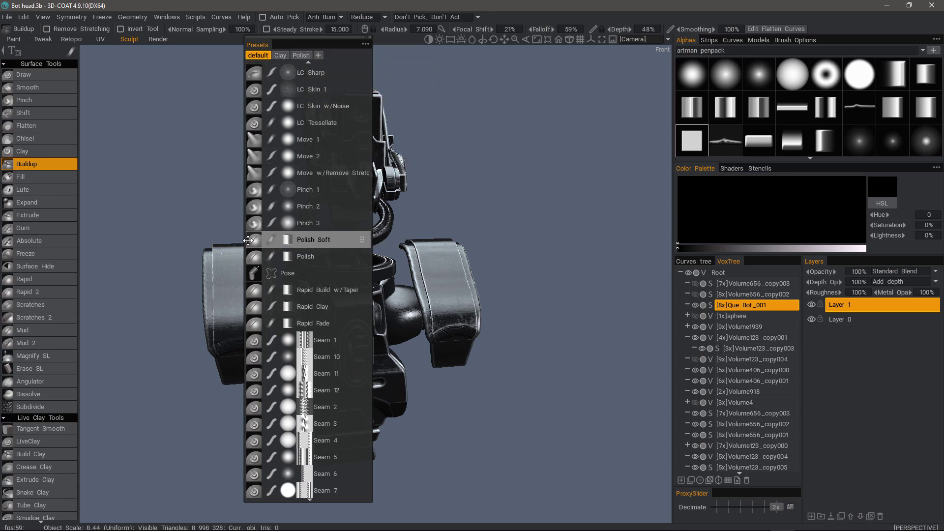
{"action": "left_click_drag", "start_coordinate": [254, 239], "coordinate": [301, 56]}
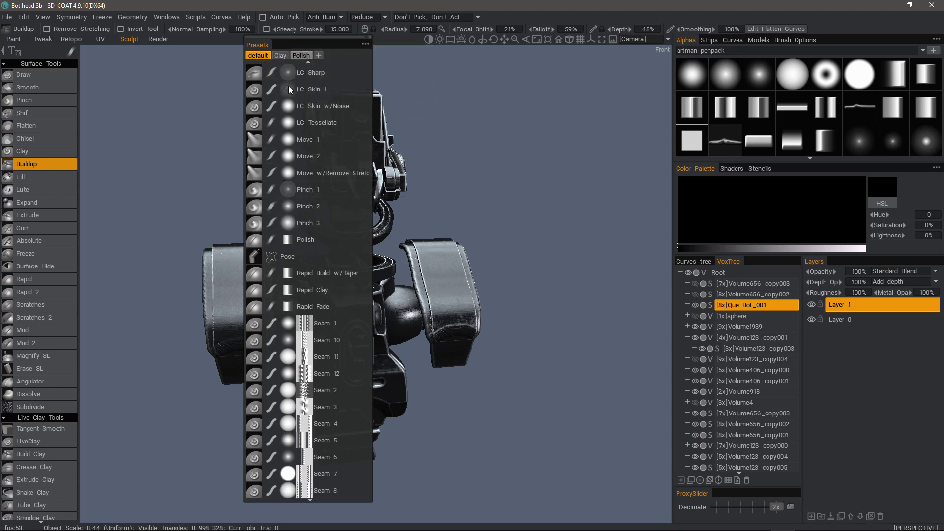
{"action": "left_click_drag", "start_coordinate": [253, 241], "coordinate": [317, 55]}
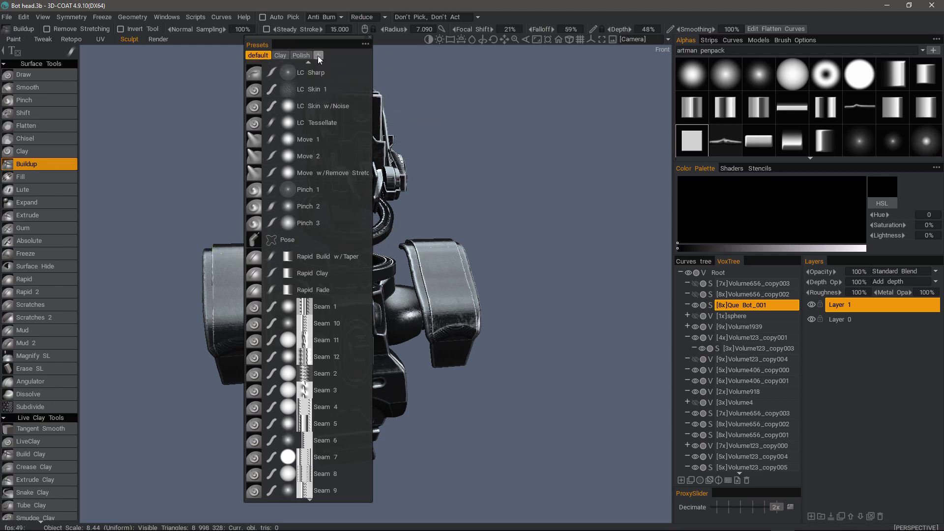
Step: Create a new empty preset tab named Misc and return to the default presets
{"action": "left_click", "coordinate": [320, 58]}
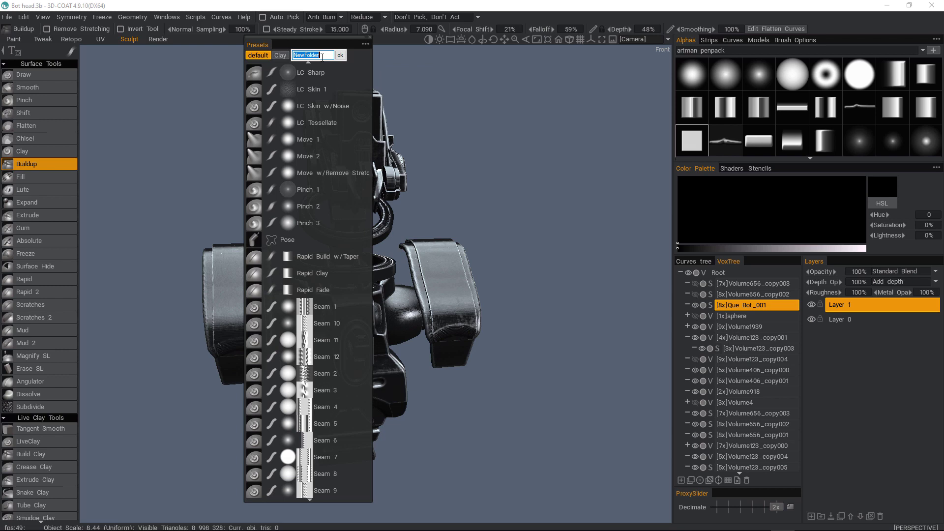
{"action": "type", "text": "Misc"}
{"action": "key", "text": "Return"}
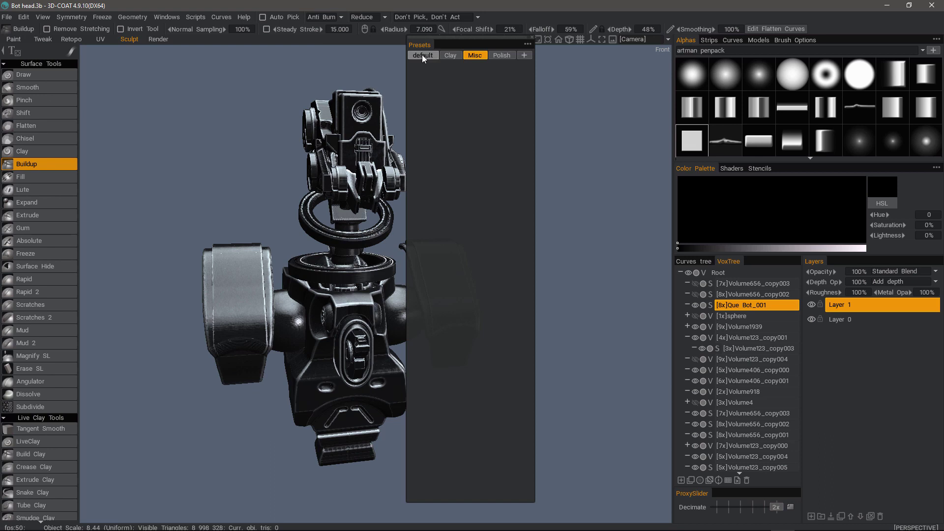
{"action": "left_click", "coordinate": [422, 55]}
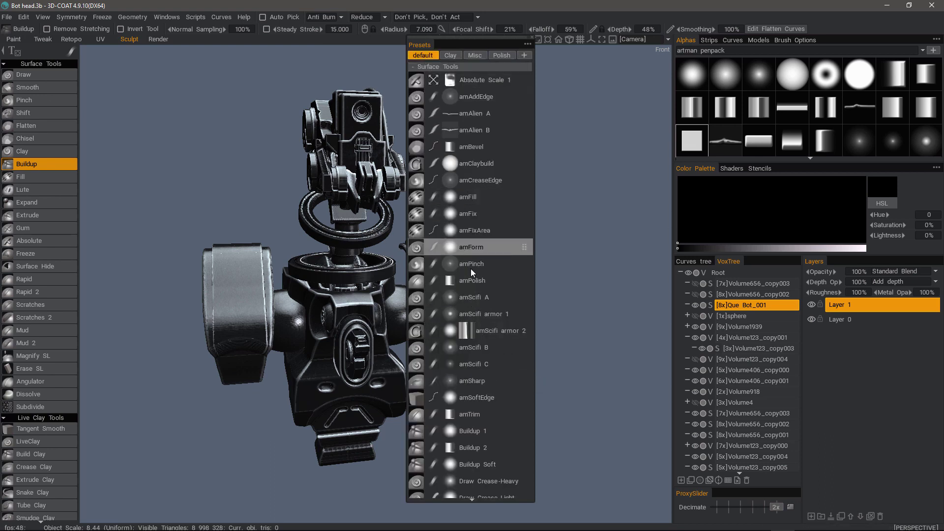
Step: Add an empty preset tab named AM and bring the Presets popup back up
{"action": "left_click", "coordinate": [523, 55]}
{"action": "type", "text": "AM"}
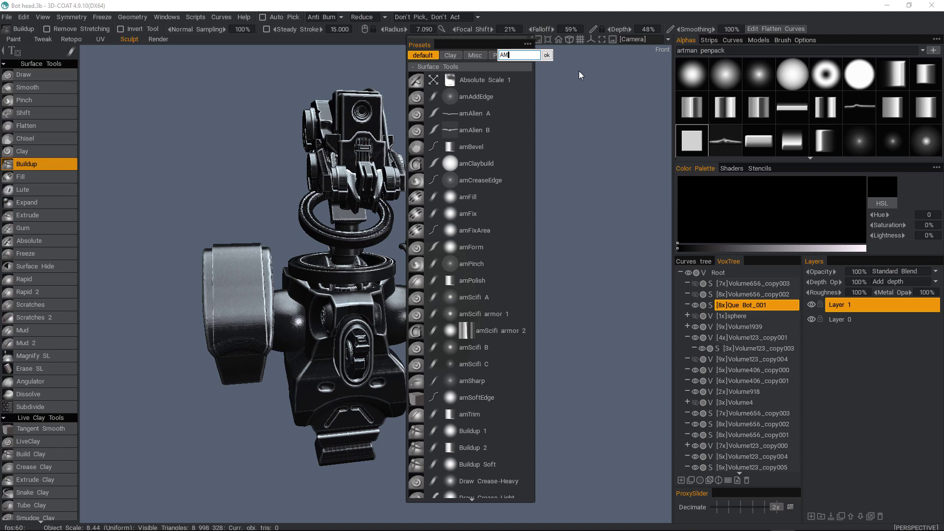
{"action": "left_click", "coordinate": [547, 55]}
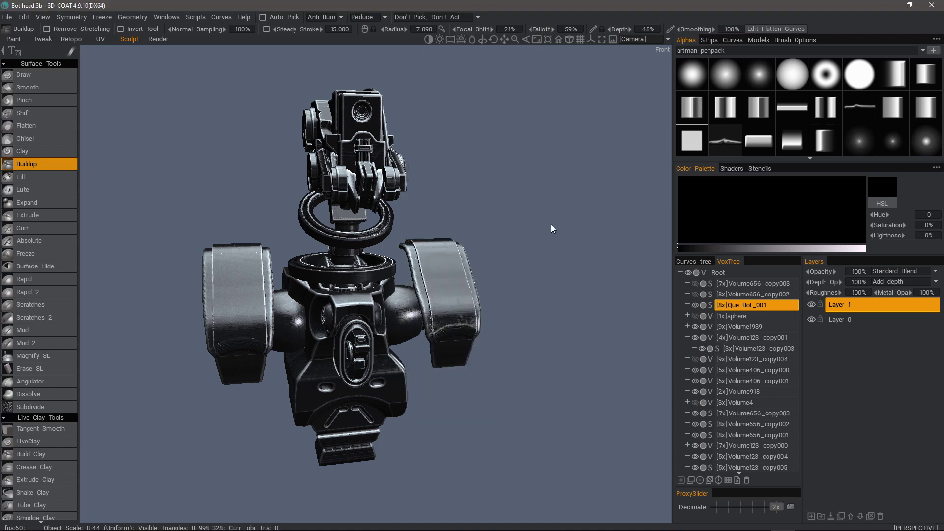
{"action": "key", "text": "space"}
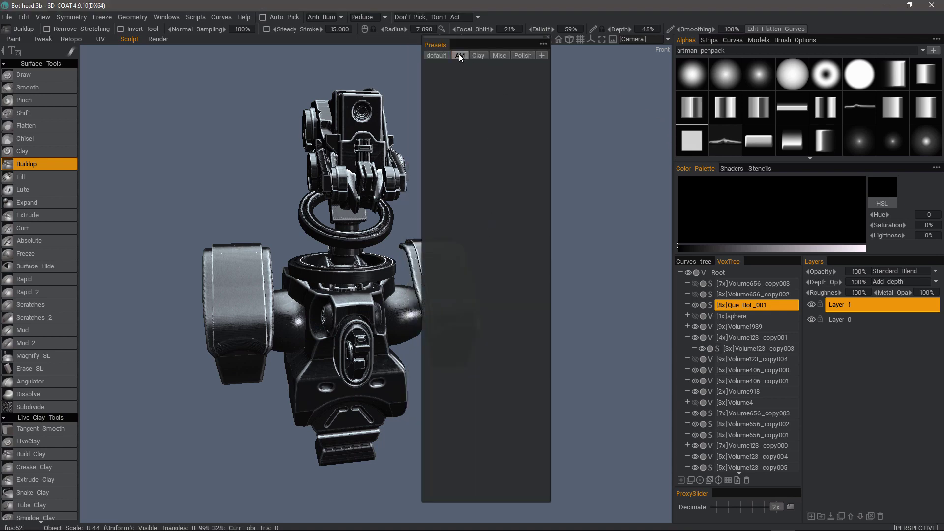
Step: Float the default presets list, move it lower right, close it, then recall the presets
{"action": "key", "text": "space"}
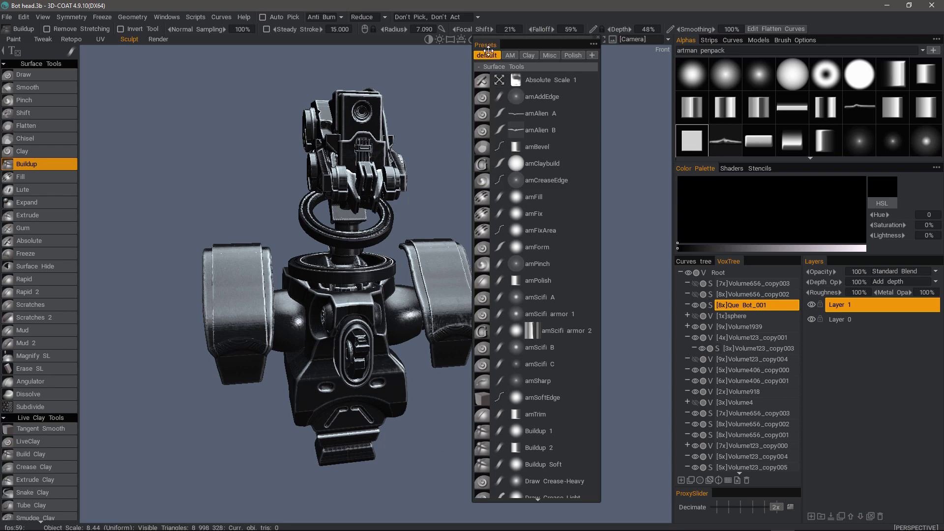
{"action": "left_click_drag", "start_coordinate": [488, 50], "coordinate": [539, 72]}
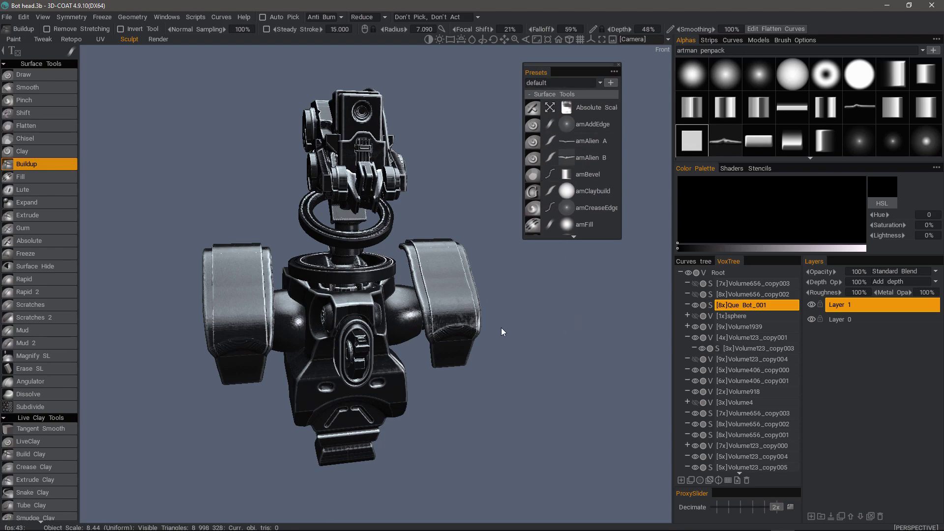
{"action": "mouse_move", "coordinate": [496, 324]}
{"action": "left_mouse_down"}
{"action": "mouse_move", "coordinate": [417, 296]}
{"action": "mouse_move", "coordinate": [462, 246]}
{"action": "mouse_move", "coordinate": [521, 147]}
{"action": "left_mouse_up"}
{"action": "left_click", "coordinate": [619, 65]}
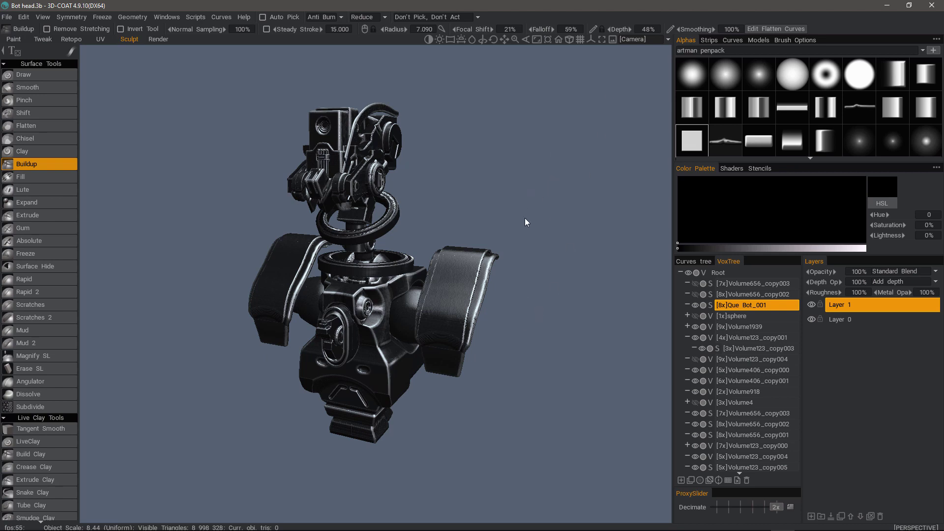
{"action": "key", "text": "space"}
Step: Switch to the Clay tool, dock the presets to the right of the viewport, and widen the column
{"action": "key", "text": "c"}
{"action": "key", "text": "space"}
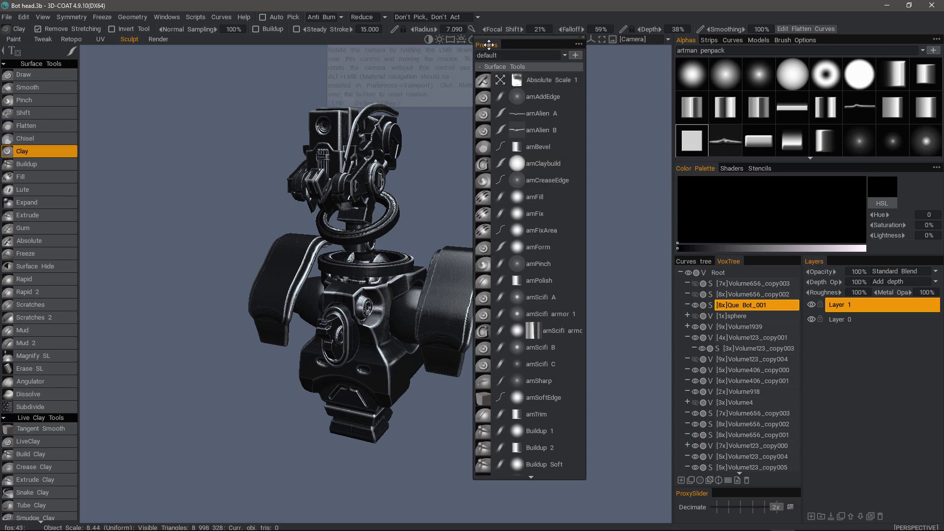
{"action": "left_click_drag", "start_coordinate": [488, 45], "coordinate": [653, 117]}
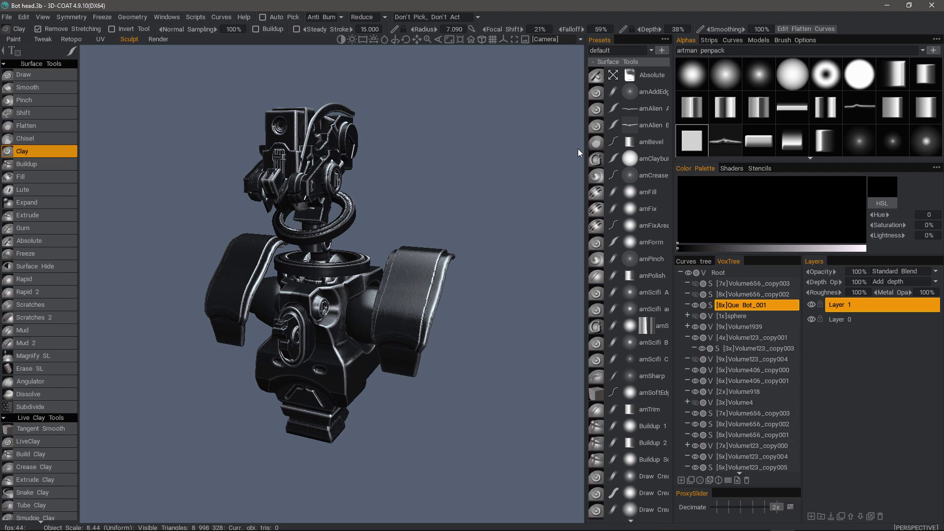
{"action": "left_click_drag", "start_coordinate": [584, 154], "coordinate": [550, 161]}
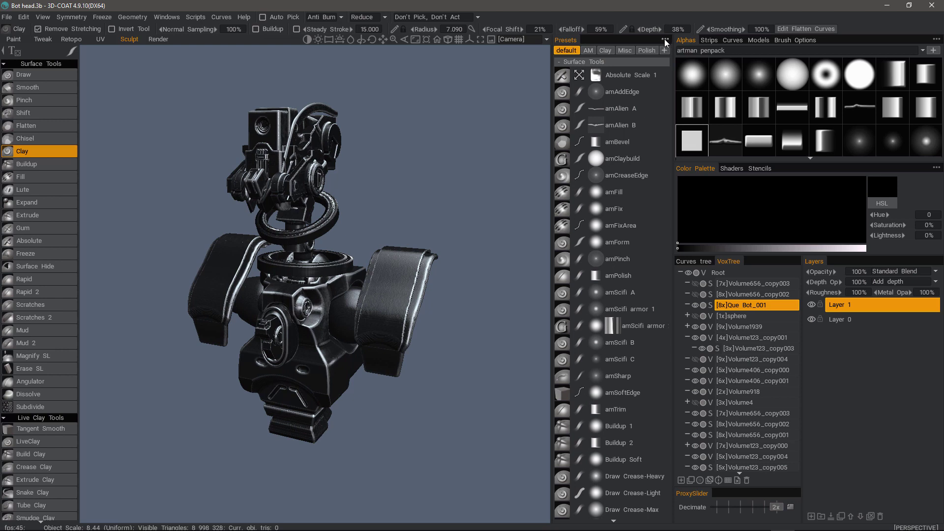
{"action": "left_click", "coordinate": [665, 40]}
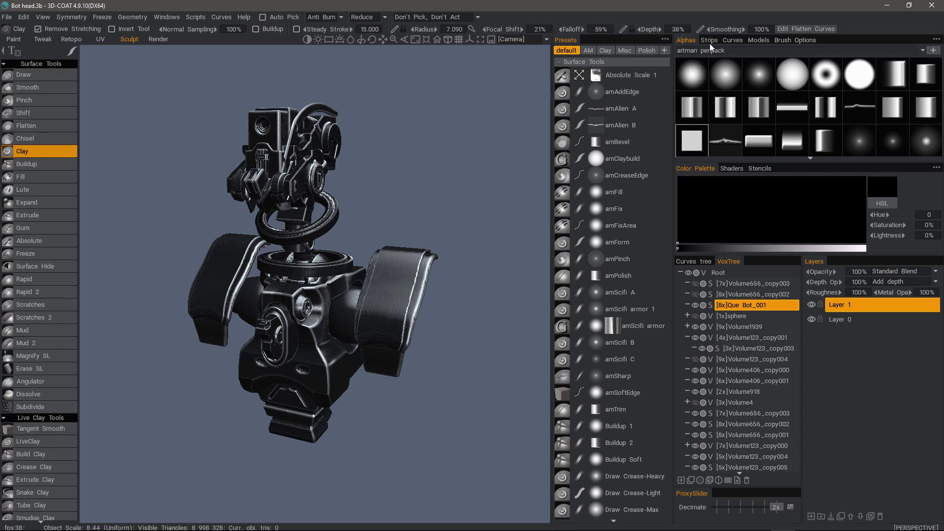
Step: Show Brush Options instead of the alphas and inspect the Presets menu's What to Store? settings
{"action": "left_click", "coordinate": [786, 39]}
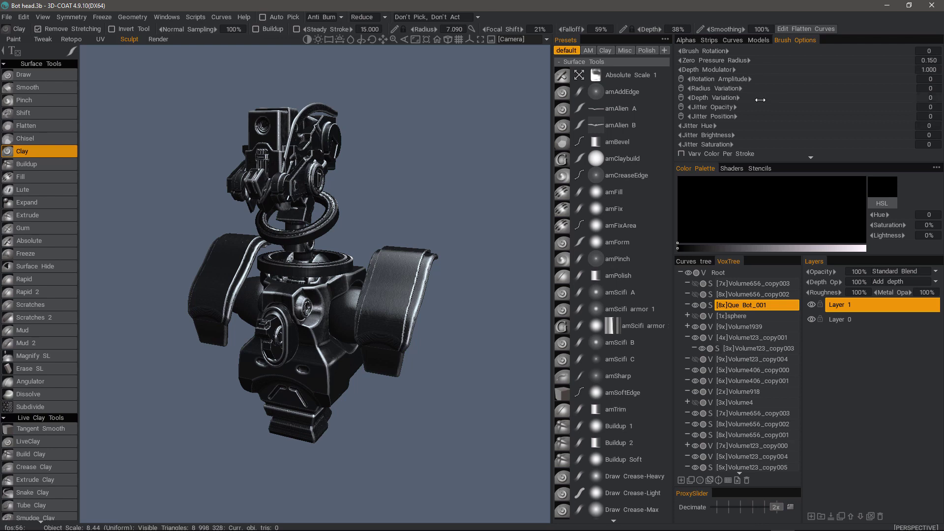
{"action": "mouse_move", "coordinate": [71, 53]}
{"action": "left_click", "coordinate": [666, 39]}
{"action": "mouse_move", "coordinate": [665, 40]}
{"action": "left_click", "coordinate": [664, 39]}
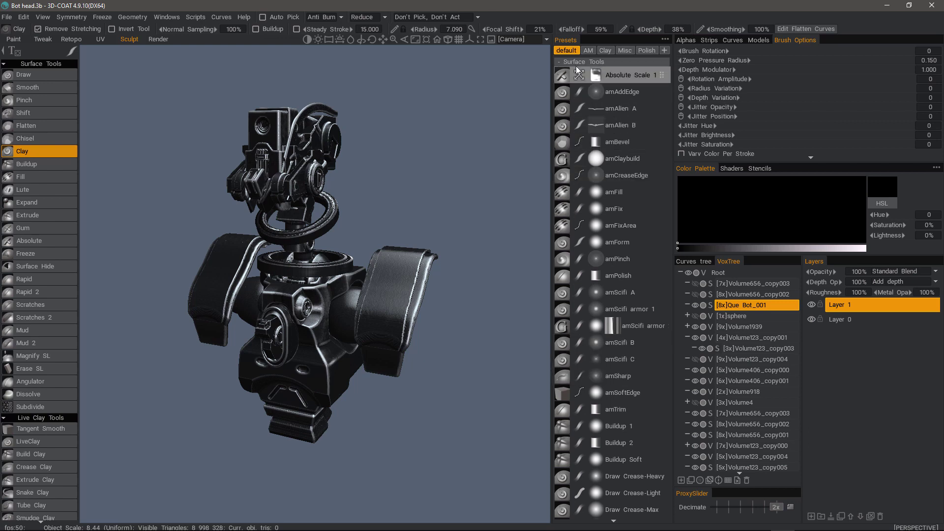
Step: Browse the Surface Tools, Sculpt and Paint preset groups by collapsing and expanding them
{"action": "left_click", "coordinate": [561, 62]}
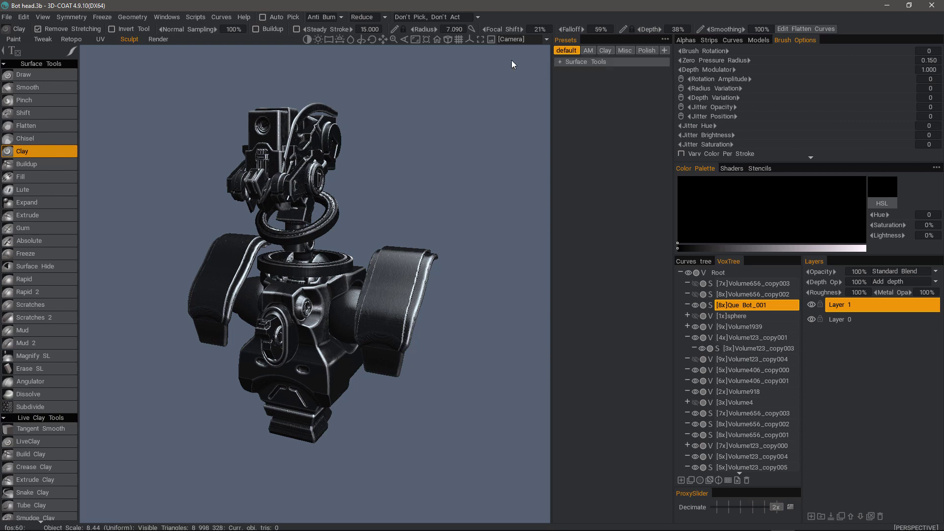
{"action": "left_click", "coordinate": [559, 62]}
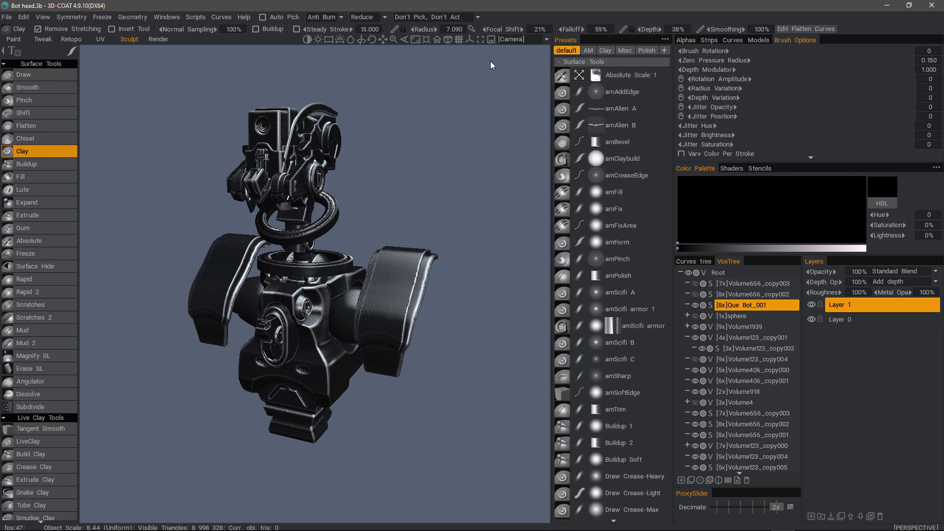
{"action": "left_click", "coordinate": [666, 39]}
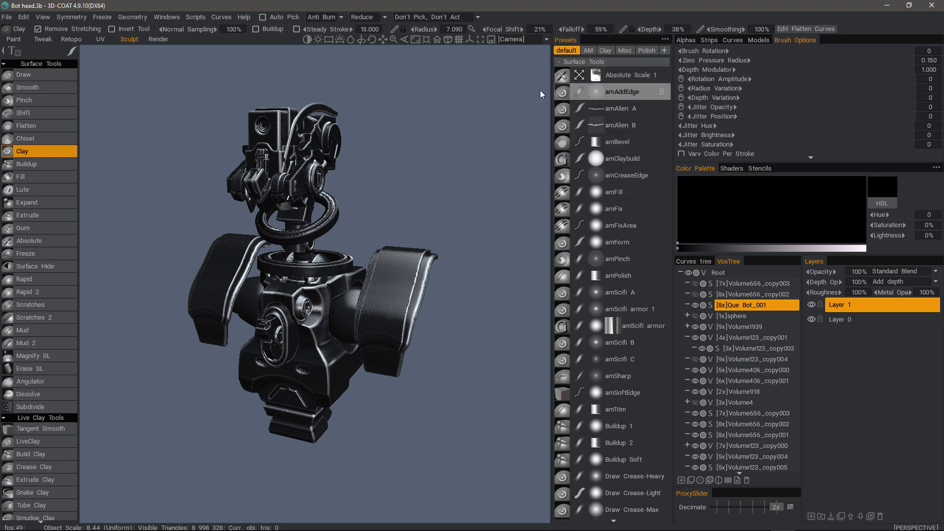
{"action": "left_click", "coordinate": [558, 62]}
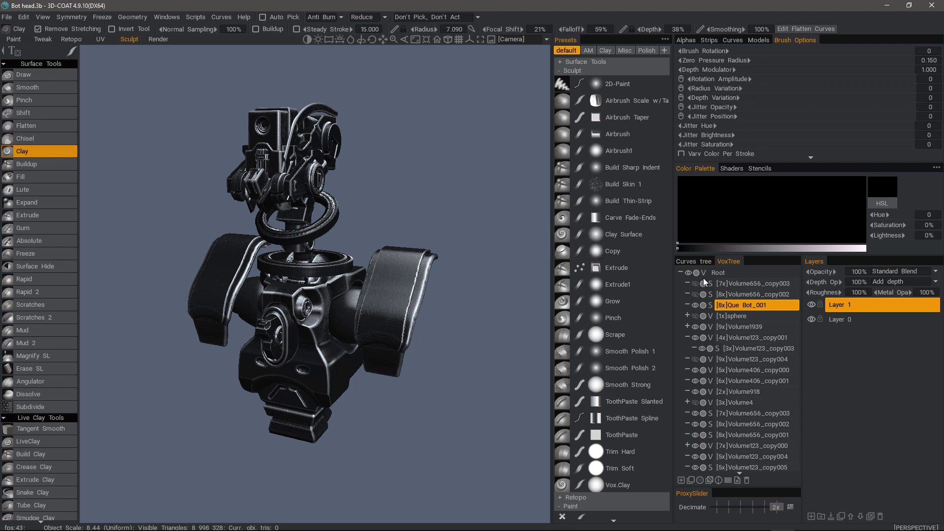
{"action": "left_click", "coordinate": [747, 302]}
{"action": "left_click", "coordinate": [559, 70]}
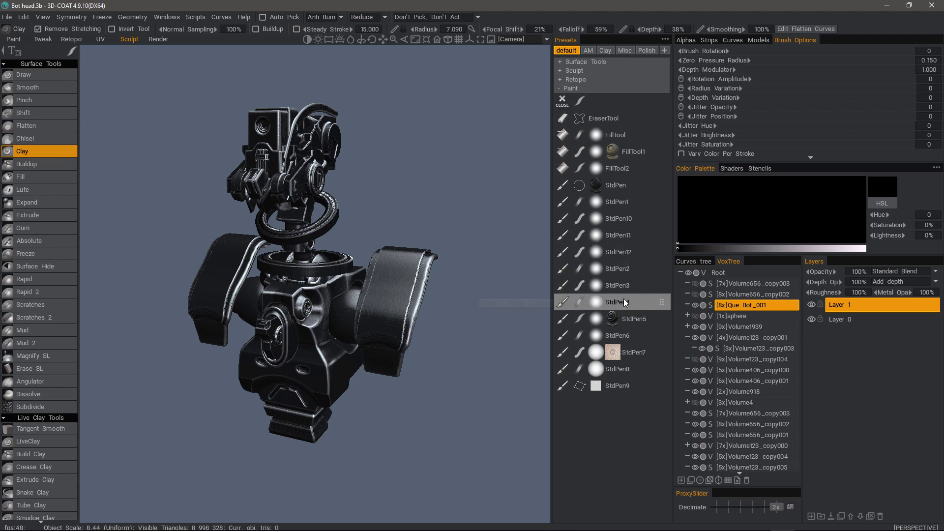
{"action": "left_click", "coordinate": [558, 88]}
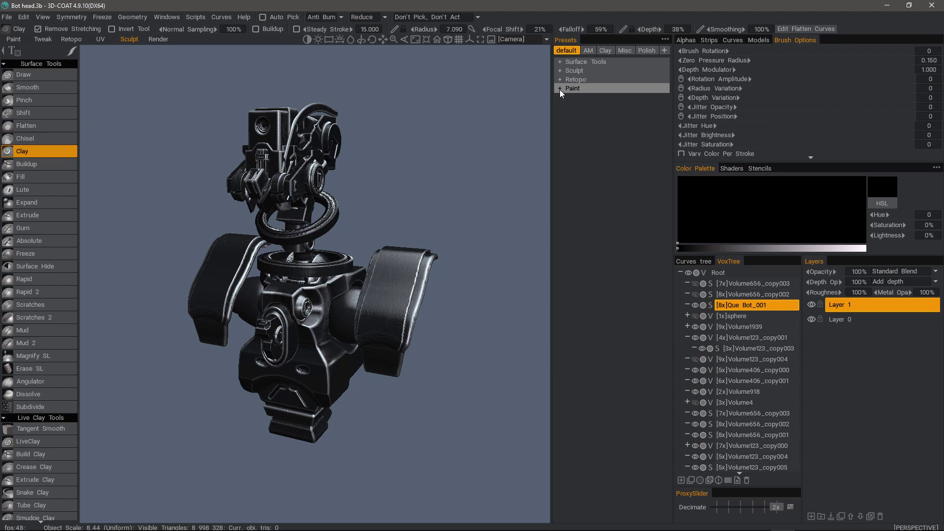
Step: Filter the preset list to Surface Tools only and expand that group
{"action": "left_click", "coordinate": [662, 38]}
{"action": "left_click", "coordinate": [631, 87]}
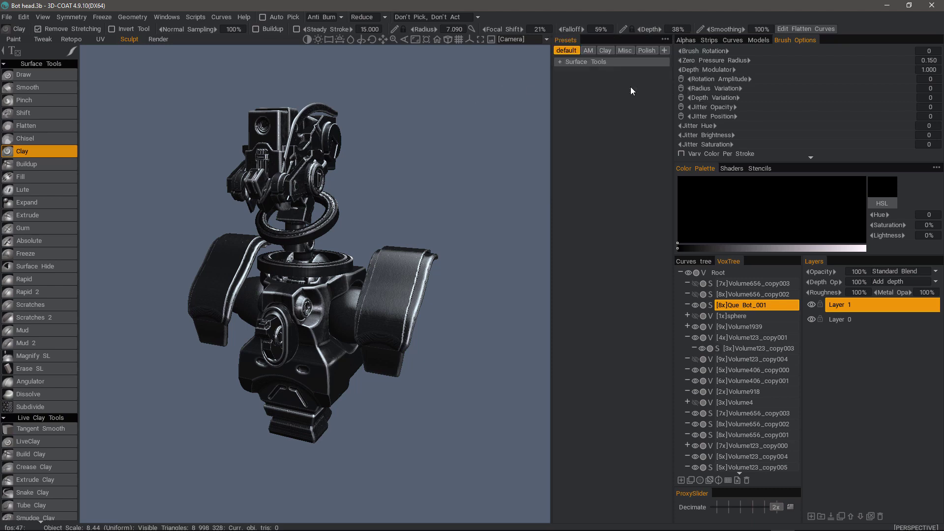
{"action": "left_click", "coordinate": [559, 61]}
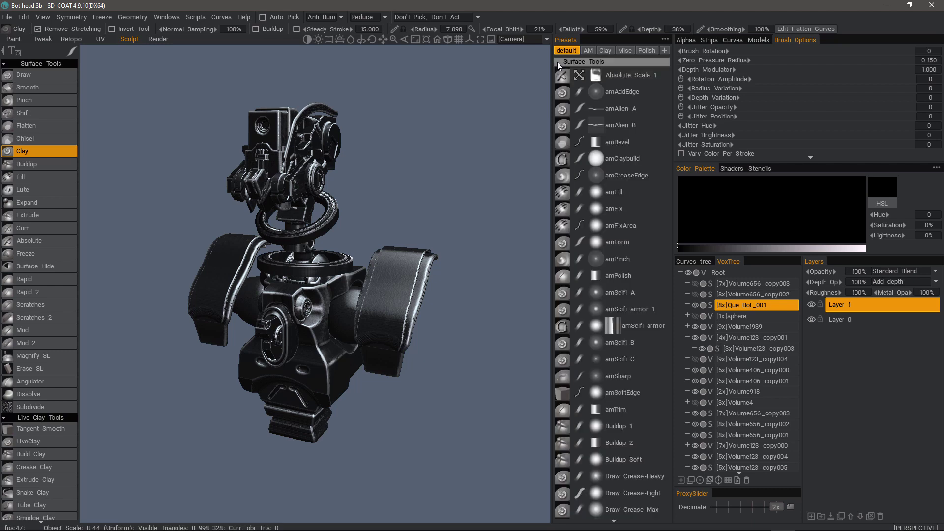
Step: Switch the preset list to View as Text and scroll through it
{"action": "left_click", "coordinate": [665, 39]}
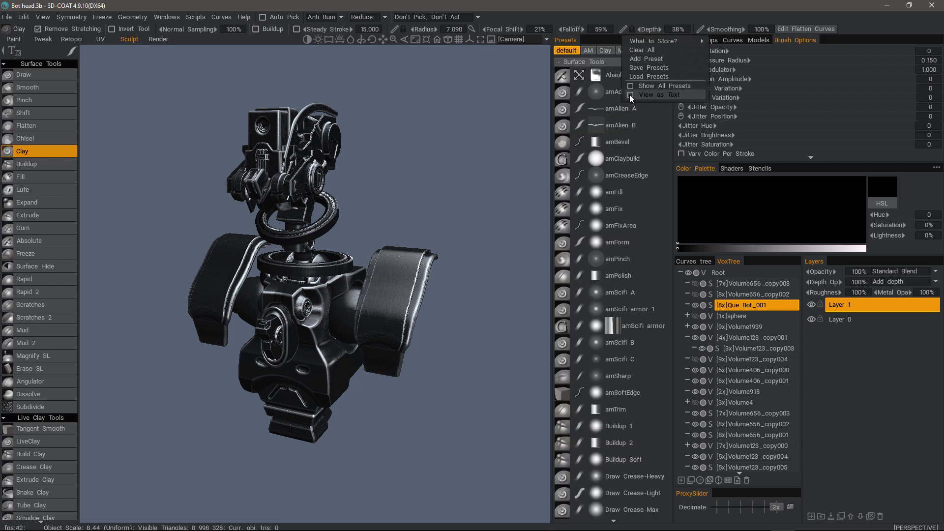
{"action": "left_click", "coordinate": [631, 94]}
{"action": "left_click", "coordinate": [665, 39]}
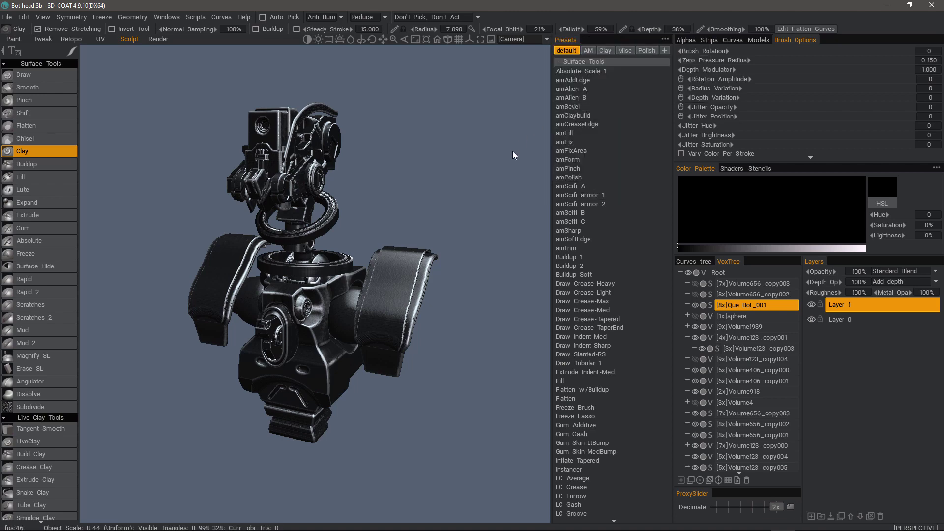
{"action": "scroll", "coordinate": [591, 259], "scroll_direction": "down", "scroll_amount": 3}
{"action": "scroll", "coordinate": [615, 348], "scroll_direction": "down", "scroll_amount": 10}
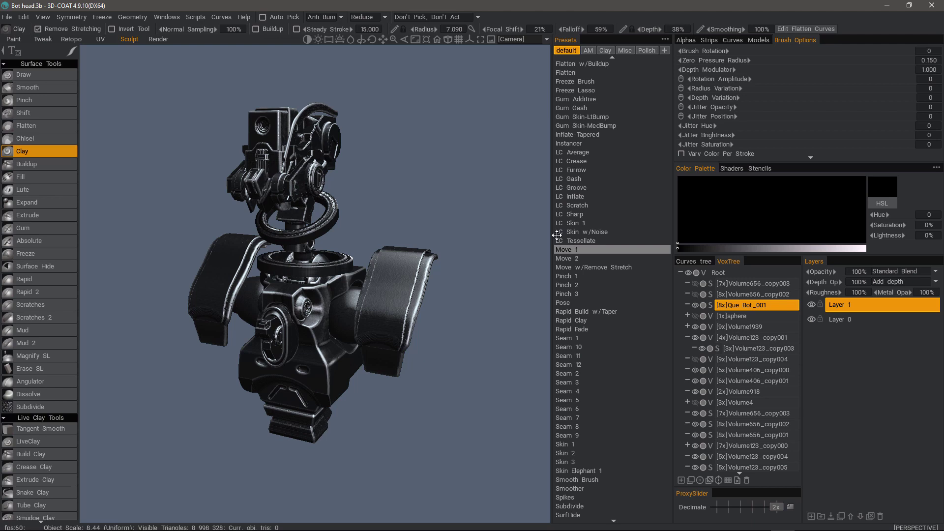
Step: Narrow the presets column and return the list to thumbnail view
{"action": "left_click_drag", "start_coordinate": [551, 232], "coordinate": [593, 226]}
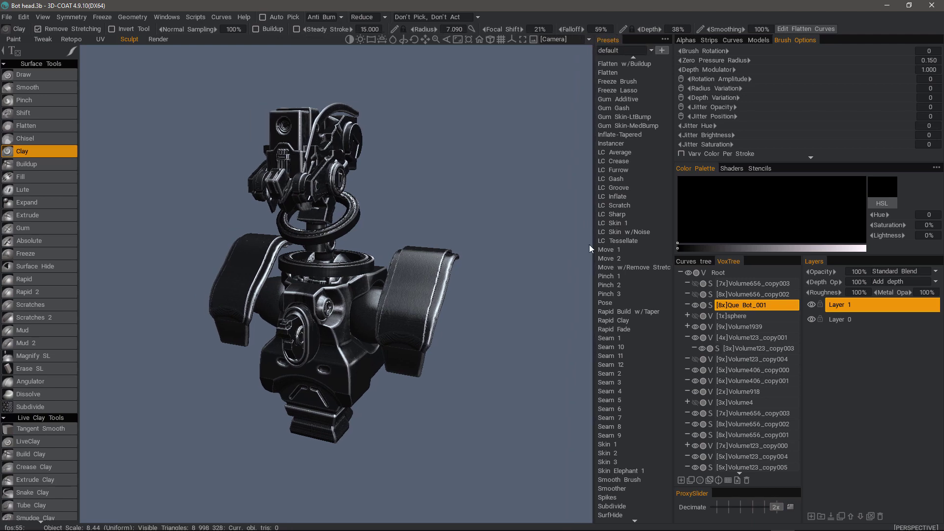
{"action": "scroll", "coordinate": [607, 393], "scroll_direction": "down", "scroll_amount": 1}
{"action": "scroll", "coordinate": [592, 295], "scroll_direction": "up", "scroll_amount": 3}
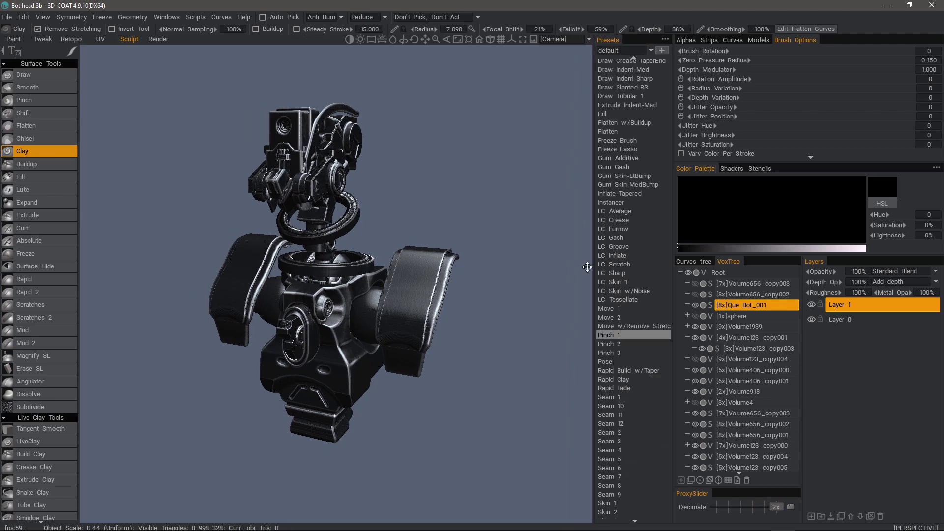
{"action": "left_click", "coordinate": [665, 39]}
{"action": "left_click", "coordinate": [641, 94]}
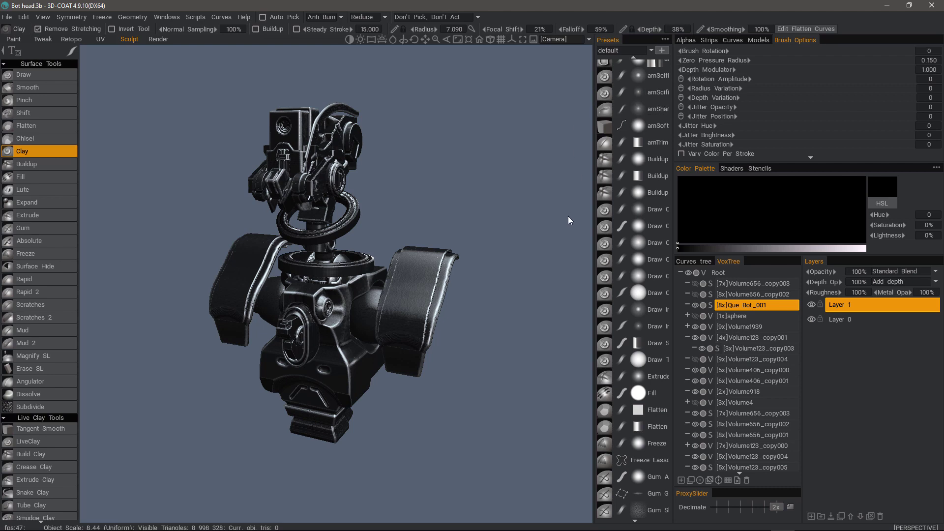
Step: Widen the Presets area to reveal the default, AM, Clay and Misc sets, and start a new set
{"action": "left_click_drag", "start_coordinate": [593, 260], "coordinate": [559, 275]}
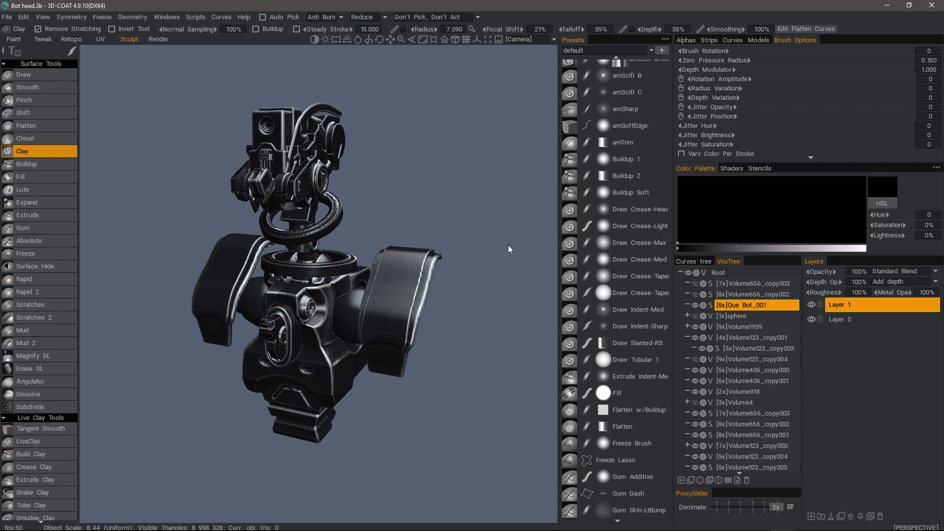
{"action": "left_click", "coordinate": [650, 50]}
{"action": "mouse_move", "coordinate": [651, 50]}
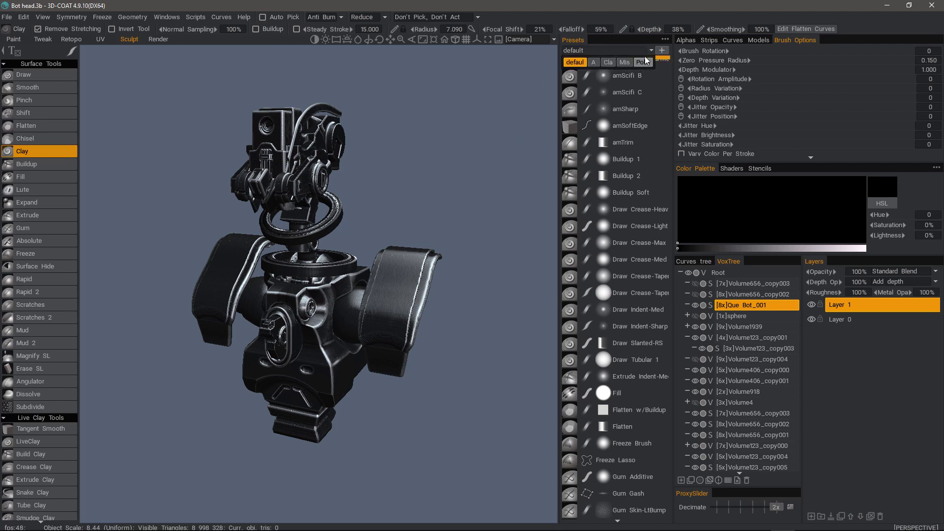
{"action": "left_click_drag", "start_coordinate": [559, 90], "coordinate": [536, 92]}
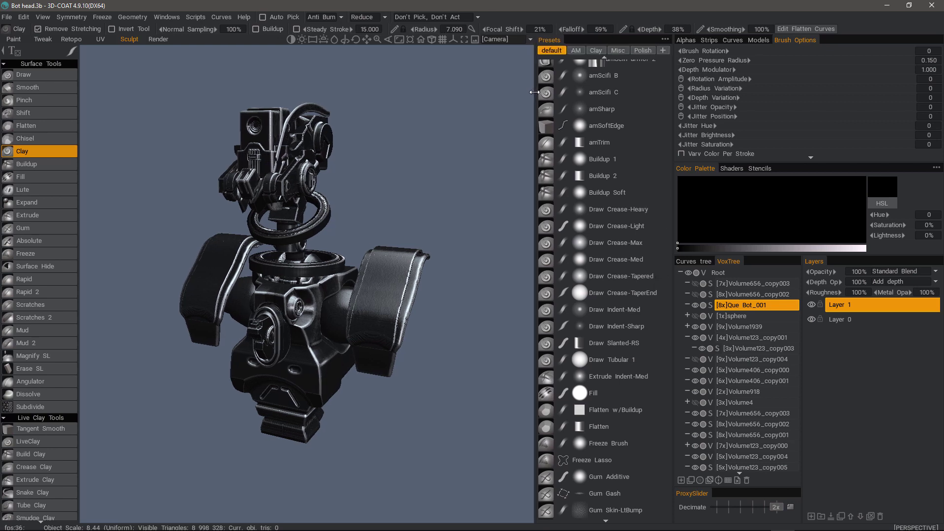
{"action": "left_click", "coordinate": [662, 50]}
Step: Name the new preset set Draw, then return to the default set
{"action": "type", "text": "Dr"}
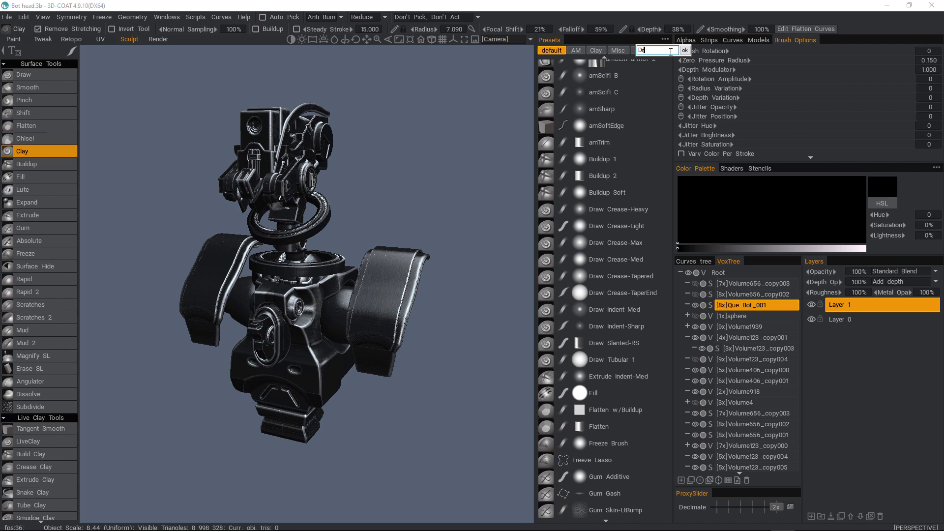
{"action": "type", "text": "aw"}
{"action": "key", "text": "Return"}
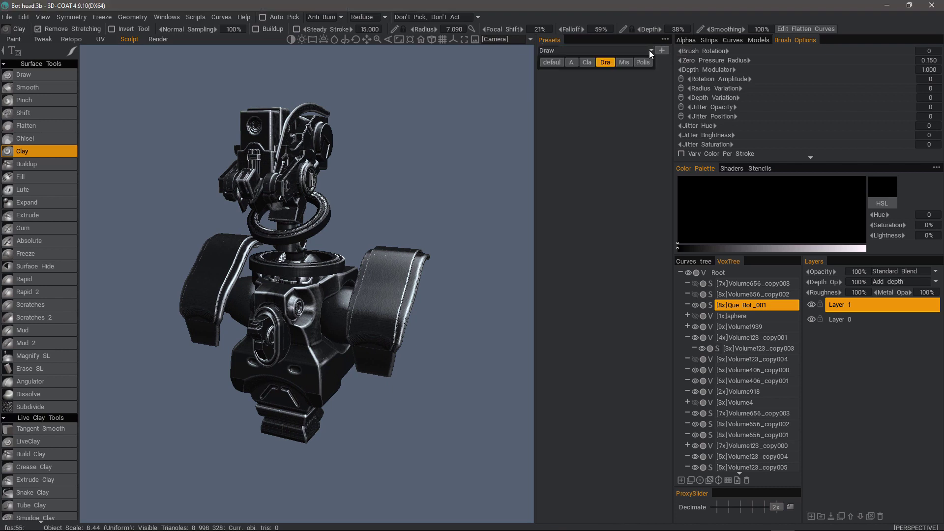
{"action": "left_click", "coordinate": [551, 63]}
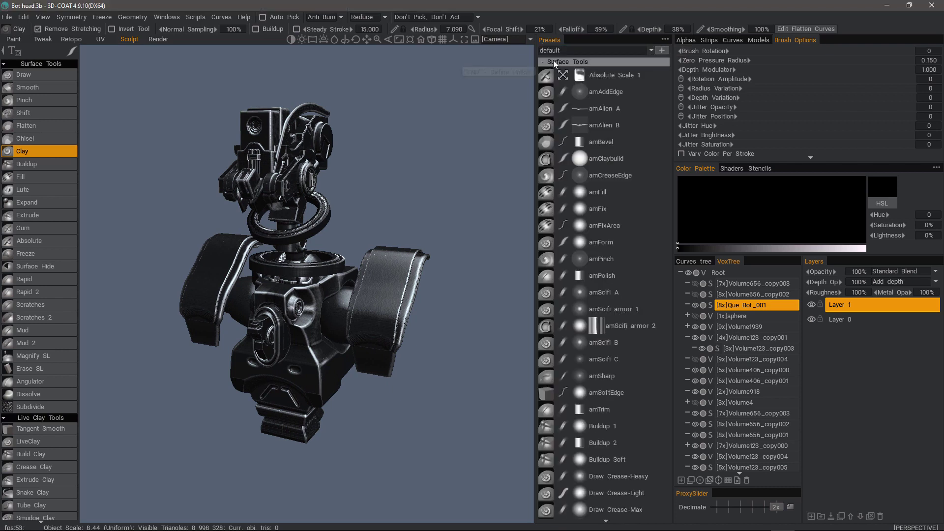
Step: Drag the Draw Crease presets and Draw Tubular 1 from default into the Draw set
{"action": "mouse_move", "coordinate": [612, 452]}
{"action": "left_mouse_down"}
{"action": "mouse_move", "coordinate": [568, 152]}
{"action": "mouse_move", "coordinate": [552, 124]}
{"action": "left_mouse_up"}
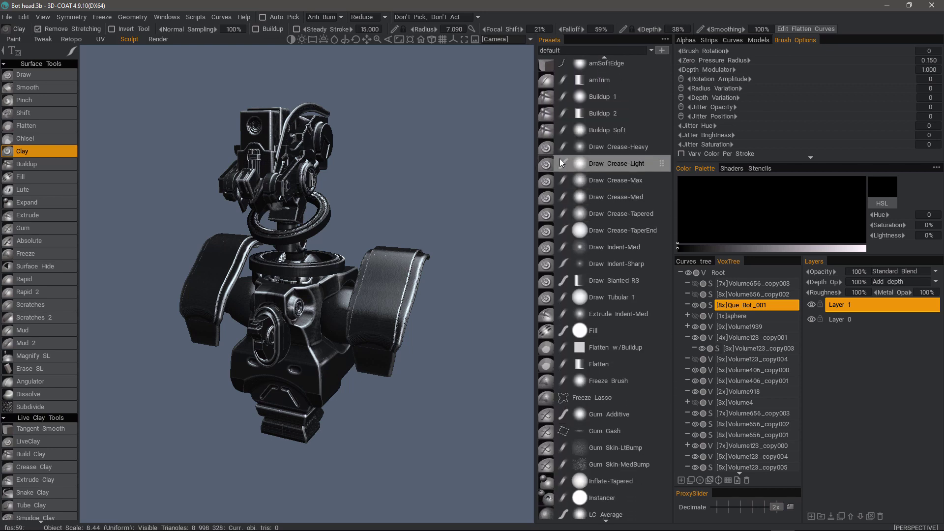
{"action": "mouse_move", "coordinate": [546, 149]}
{"action": "left_mouse_down"}
{"action": "mouse_move", "coordinate": [535, 147]}
{"action": "mouse_move", "coordinate": [601, 54]}
{"action": "left_mouse_up"}
{"action": "left_click_drag", "start_coordinate": [541, 146], "coordinate": [600, 54]}
{"action": "mouse_move", "coordinate": [567, 132]}
{"action": "left_mouse_down"}
{"action": "mouse_move", "coordinate": [610, 66]}
{"action": "mouse_move", "coordinate": [599, 54]}
{"action": "left_mouse_up"}
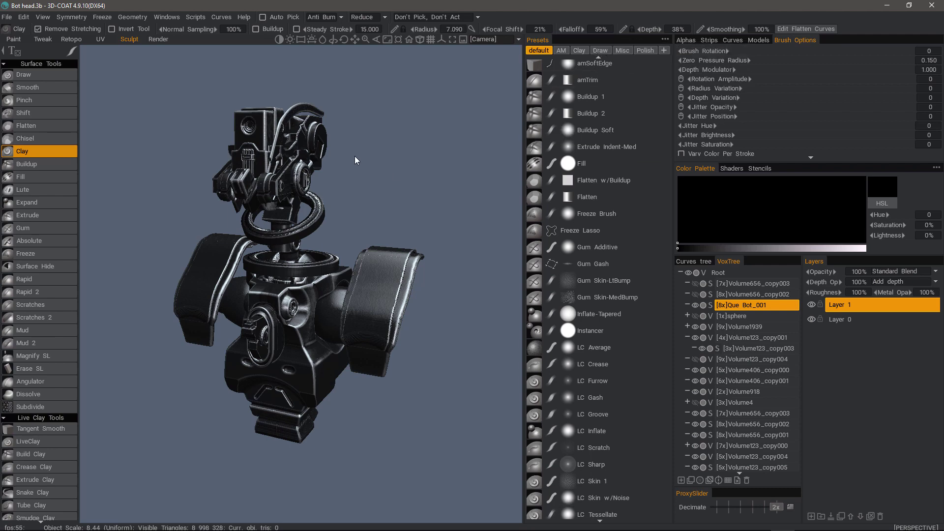
Step: Switch to the Retopo room, pop up and enlarge its presets, and expand the Retopo group
{"action": "left_click", "coordinate": [72, 39]}
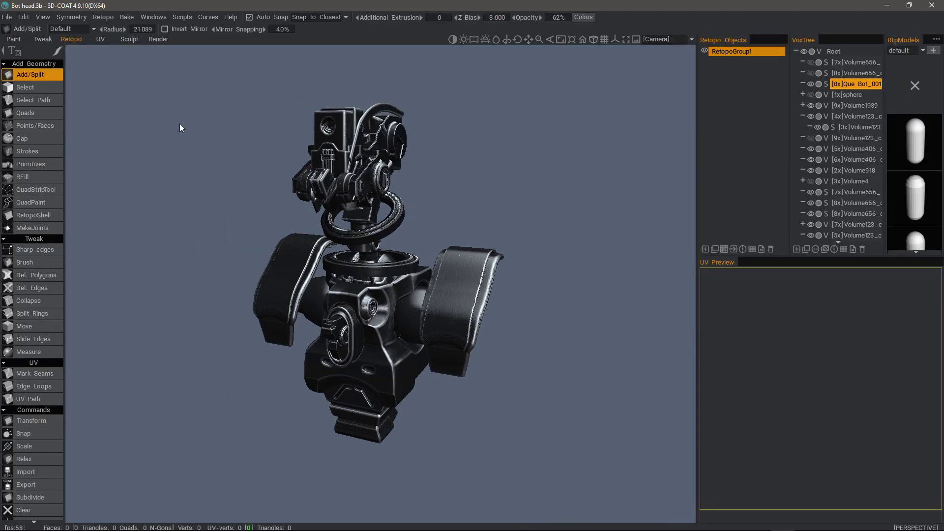
{"action": "key", "text": "p"}
{"action": "left_click_drag", "start_coordinate": [600, 345], "coordinate": [646, 465]}
{"action": "left_click", "coordinate": [510, 199]}
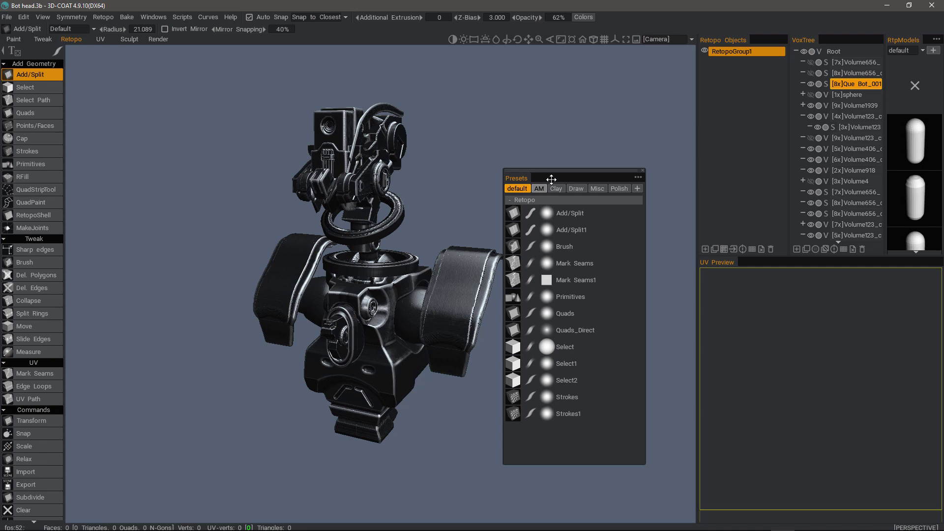
Step: Switch to the Paint room and turn its docked presets into a floating panel
{"action": "left_click", "coordinate": [14, 39]}
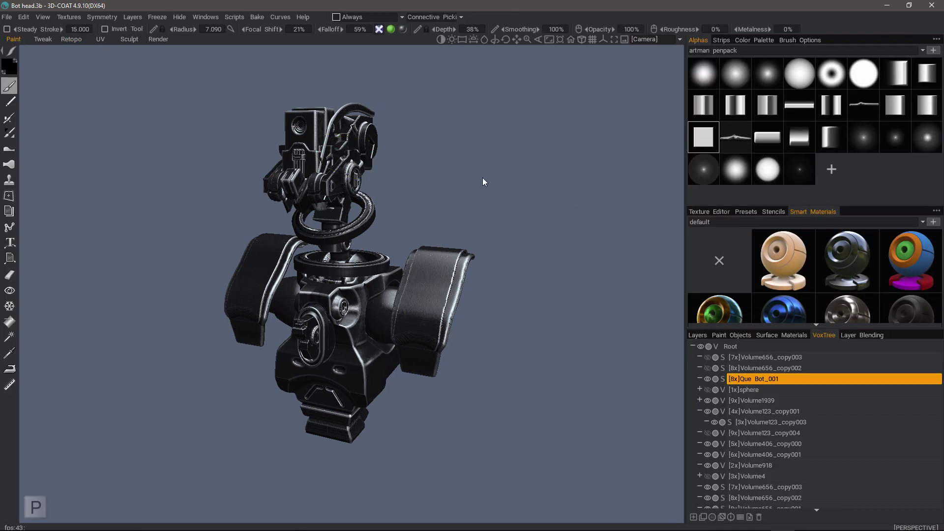
{"action": "key", "text": "space"}
{"action": "left_click", "coordinate": [746, 212]}
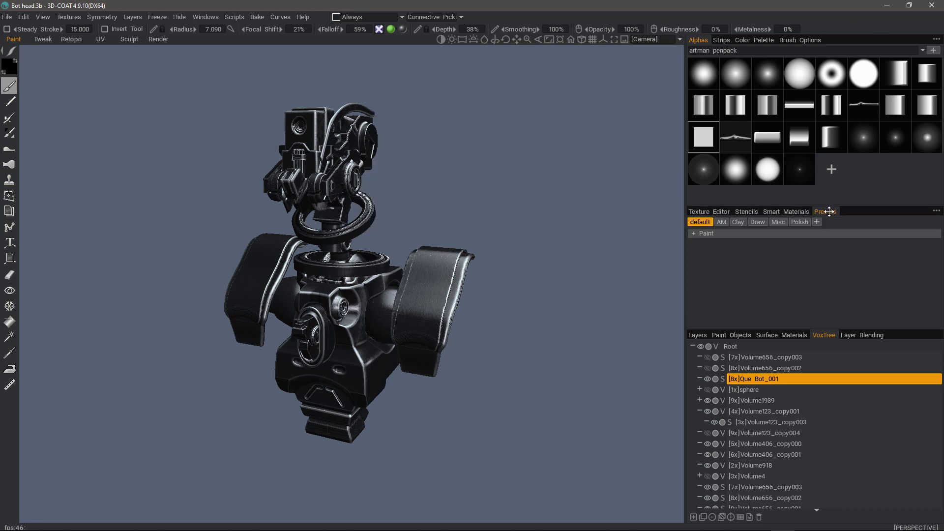
{"action": "left_click_drag", "start_coordinate": [745, 212], "coordinate": [639, 204]}
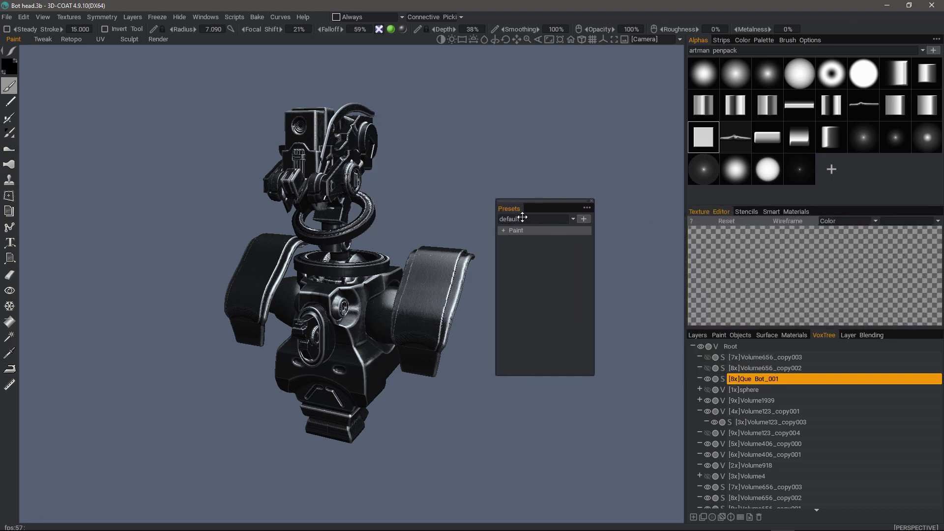
Step: Expand the Paint group in the enlarged floating panel and pick StdPen11
{"action": "left_click", "coordinate": [502, 230]}
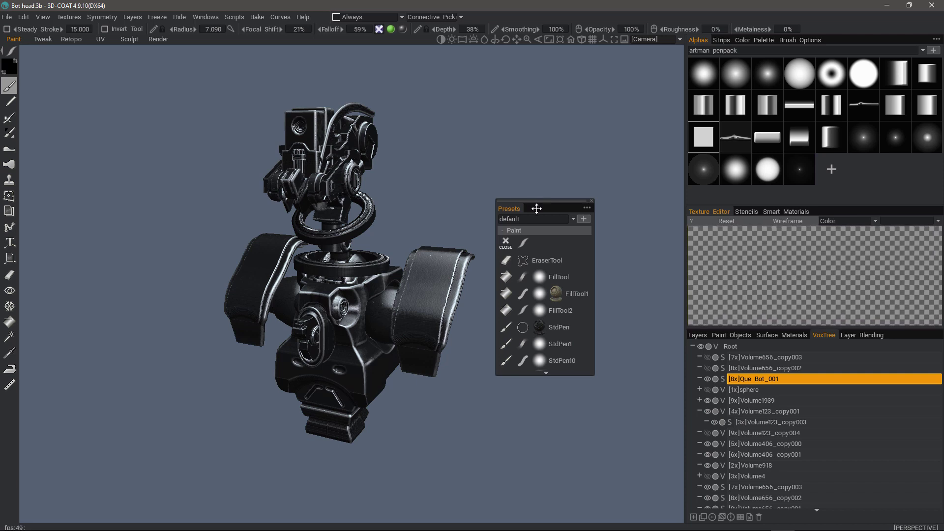
{"action": "left_click_drag", "start_coordinate": [534, 202], "coordinate": [503, 77]}
{"action": "left_click_drag", "start_coordinate": [562, 253], "coordinate": [584, 446]}
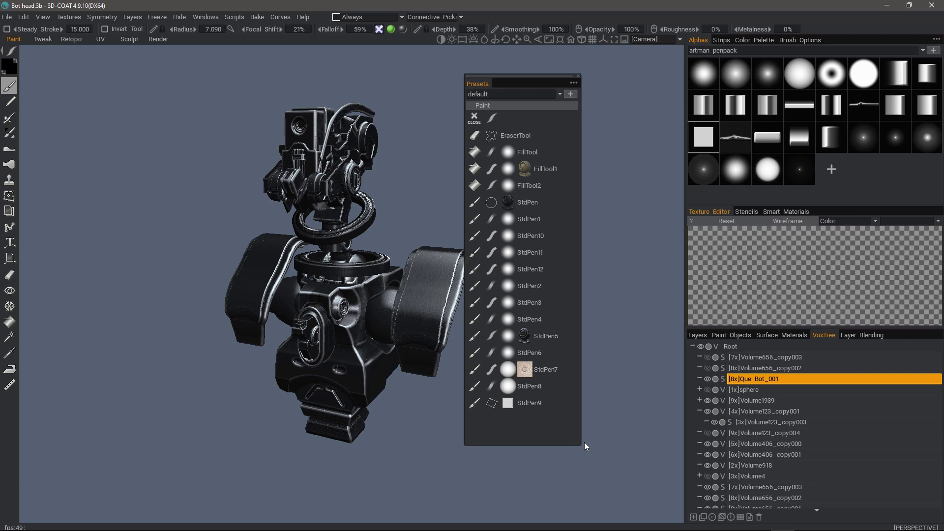
{"action": "left_click", "coordinate": [532, 252]}
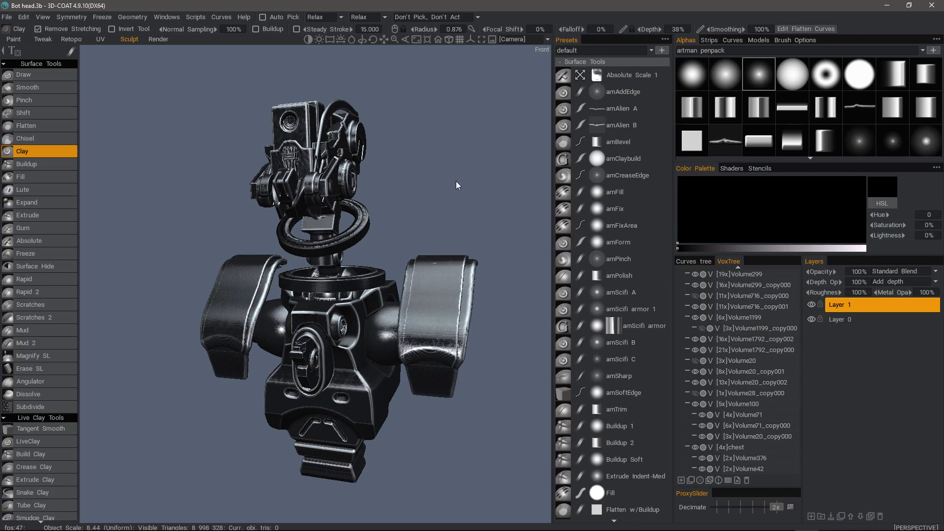
Step: Inspect the amFill preset options, then close the quick-access tool palette with Space
{"action": "right_click", "coordinate": [620, 192]}
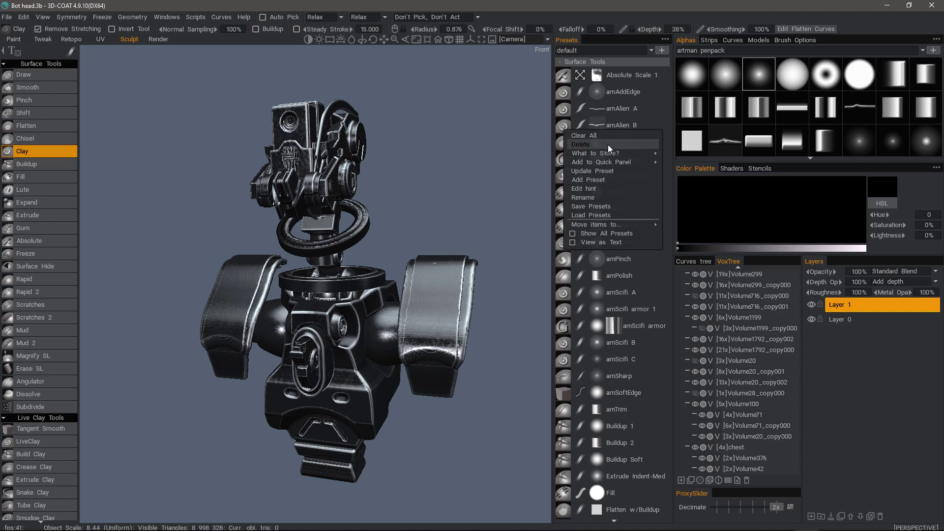
{"action": "mouse_move", "coordinate": [615, 152]}
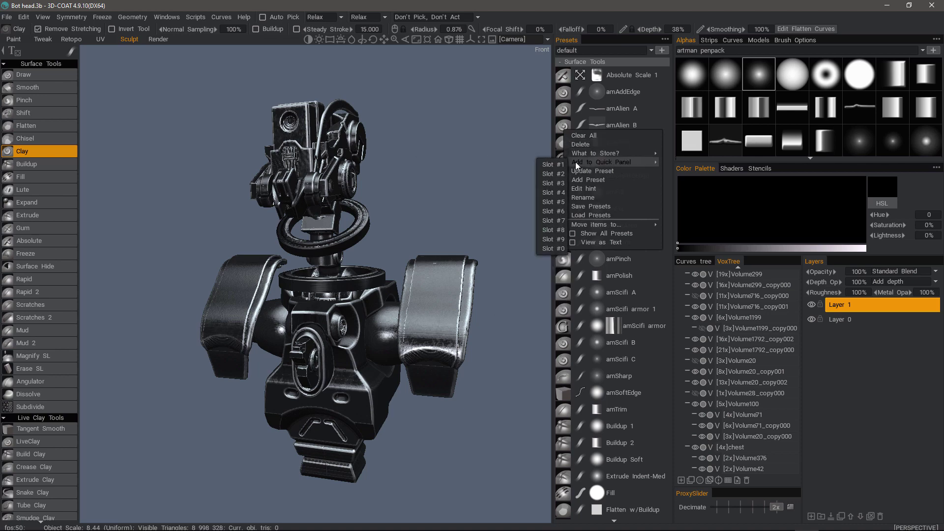
{"action": "left_click", "coordinate": [498, 237]}
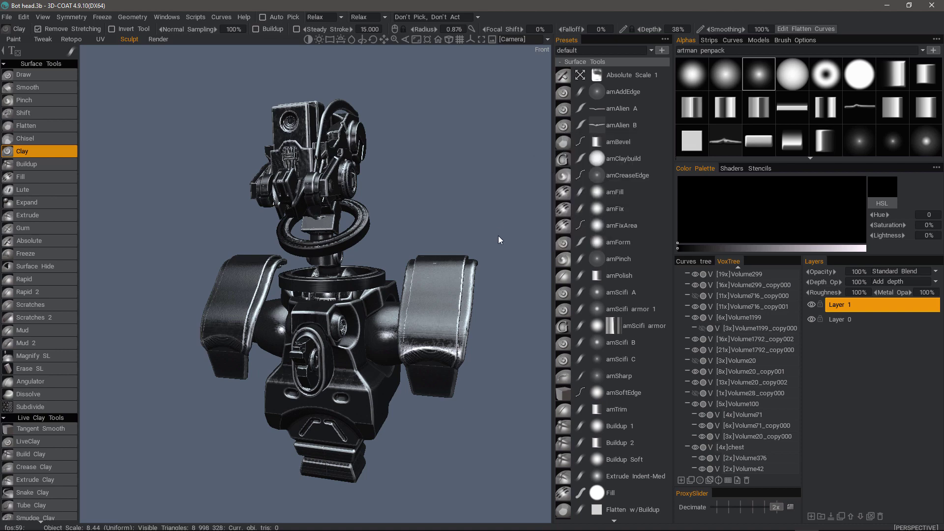
{"action": "key", "text": "space"}
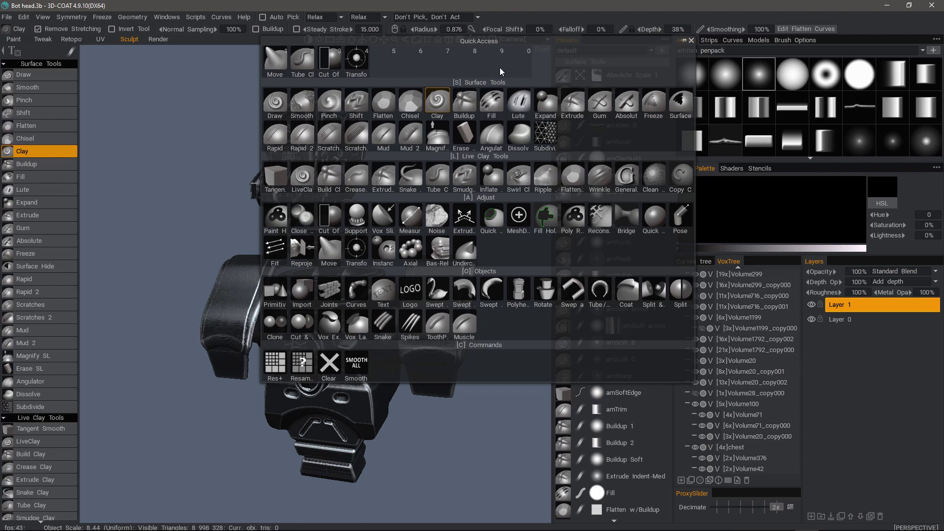
{"action": "key", "text": "space"}
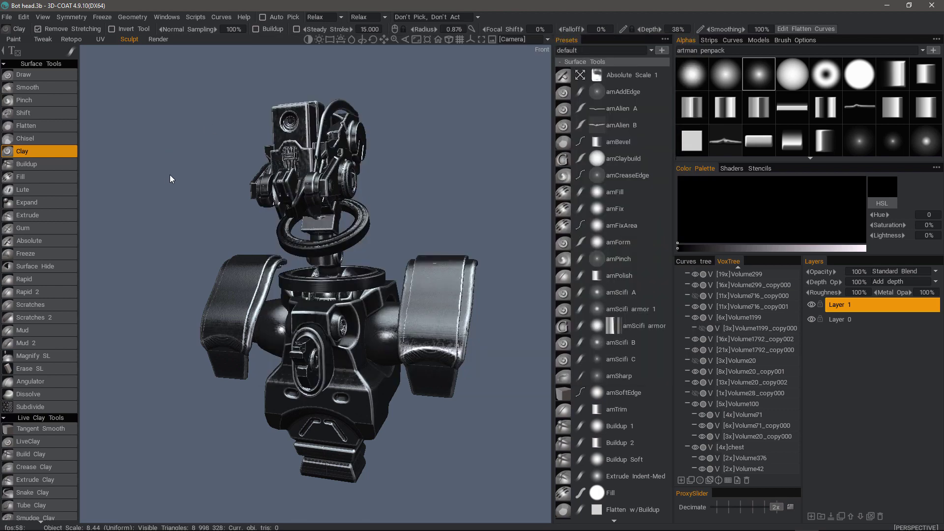
Step: Load amPolish, try the third alpha, and update the preset with it
{"action": "right_click", "coordinate": [626, 161]}
{"action": "left_click", "coordinate": [614, 276]}
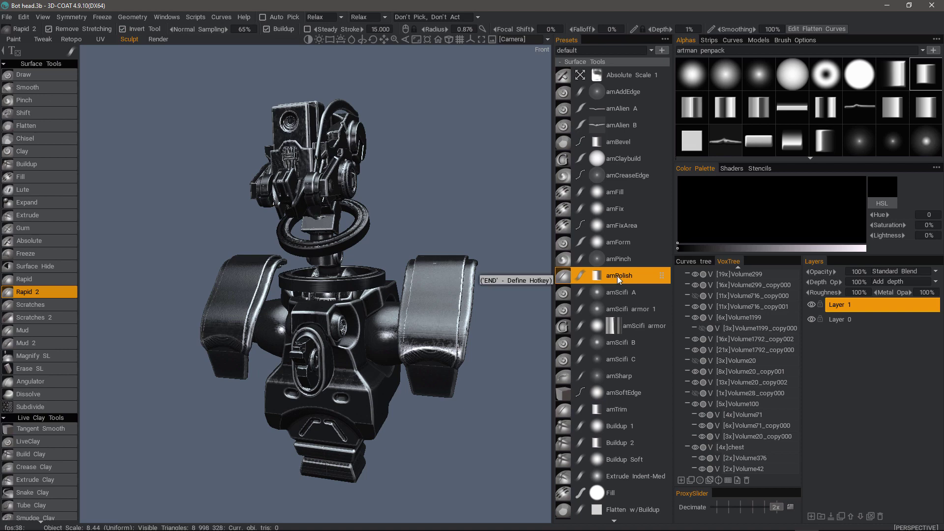
{"action": "left_click", "coordinate": [759, 77]}
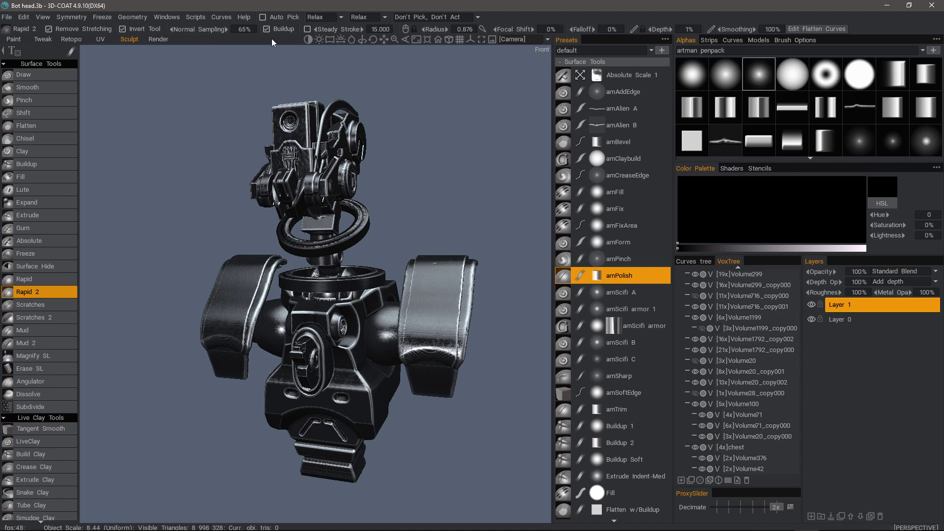
{"action": "right_click", "coordinate": [621, 277]}
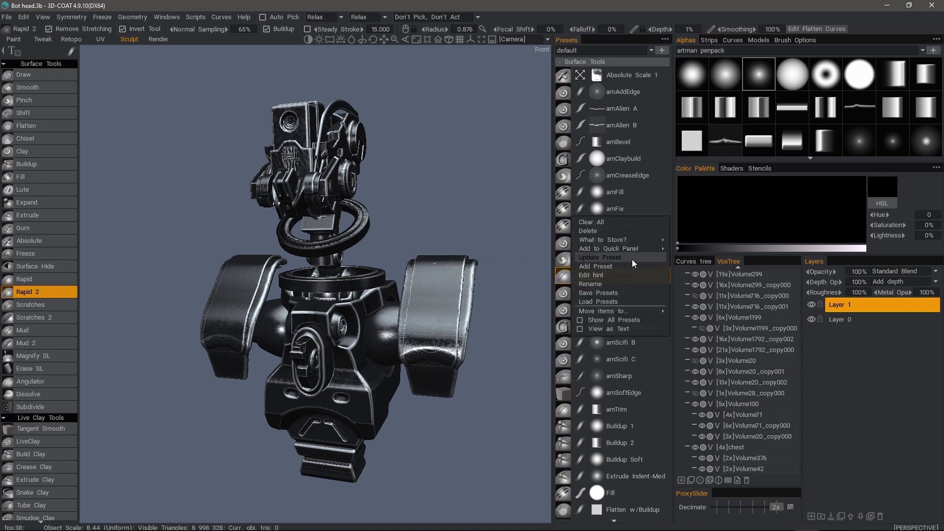
{"action": "left_click", "coordinate": [629, 258]}
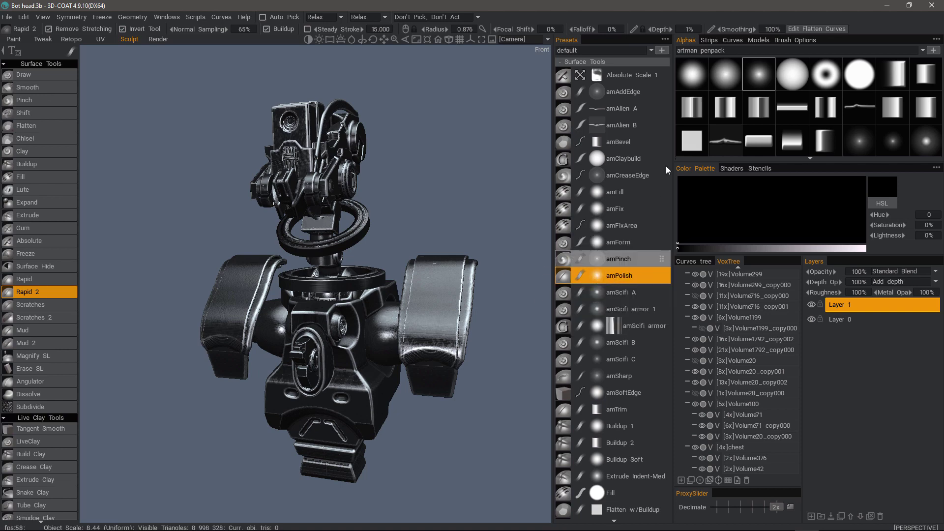
Step: Pick the last top-row alpha and update amPolish with it
{"action": "left_click", "coordinate": [929, 73]}
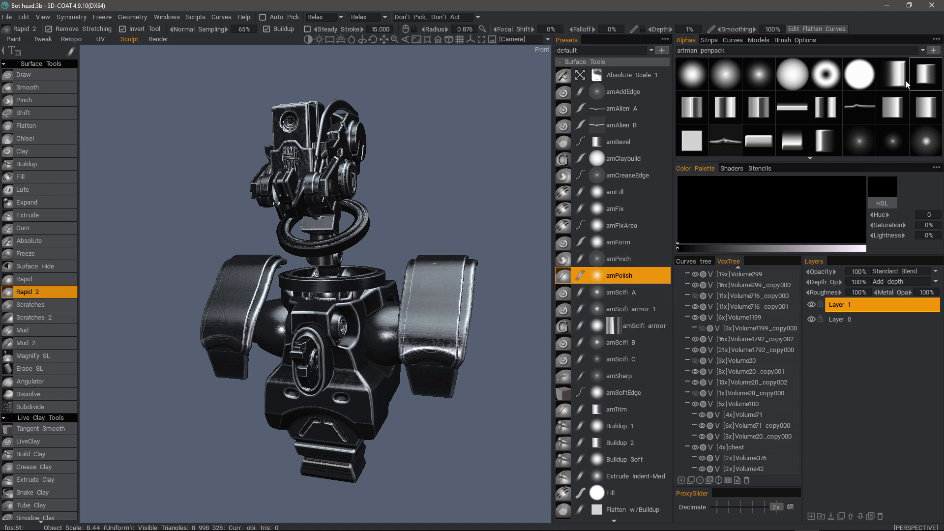
{"action": "right_click", "coordinate": [619, 275]}
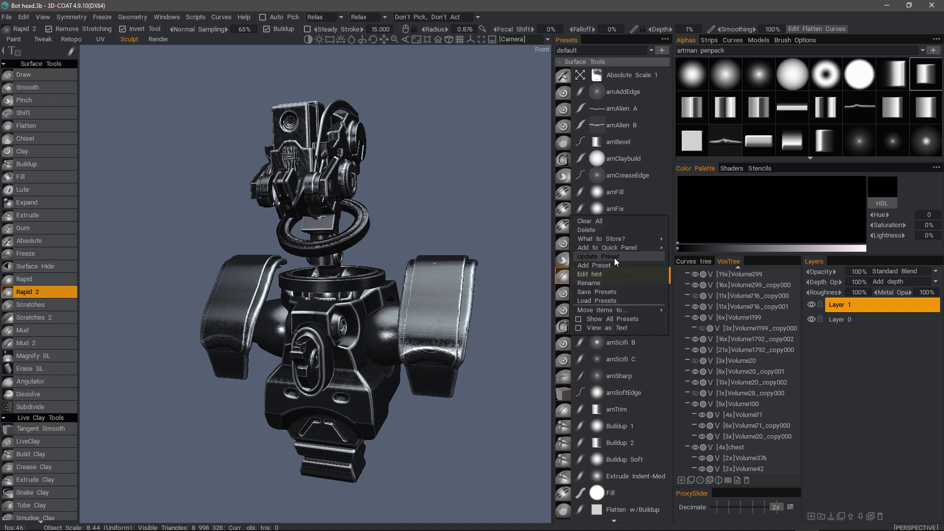
{"action": "left_click", "coordinate": [614, 256]}
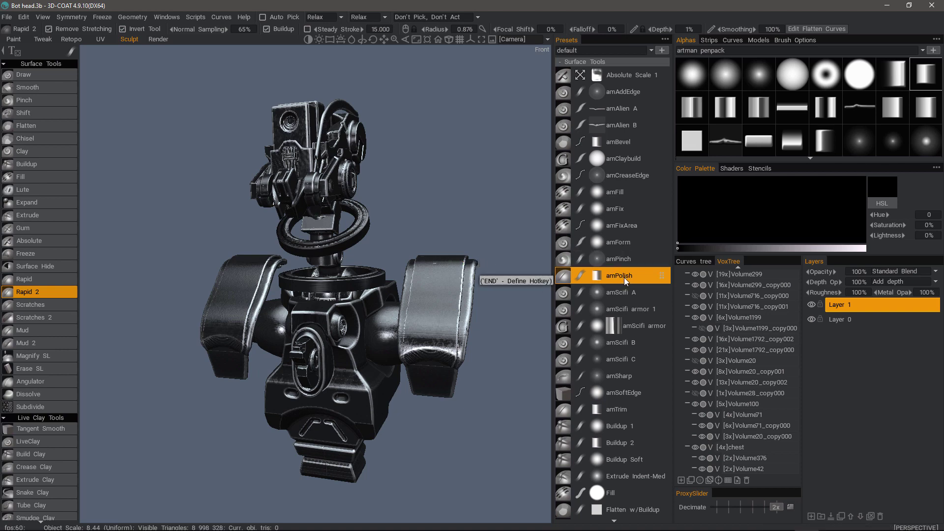
Step: Edit the amPolish preset's hint to read 'Artman Standard Polishing Brush'
{"action": "left_click", "coordinate": [666, 37]}
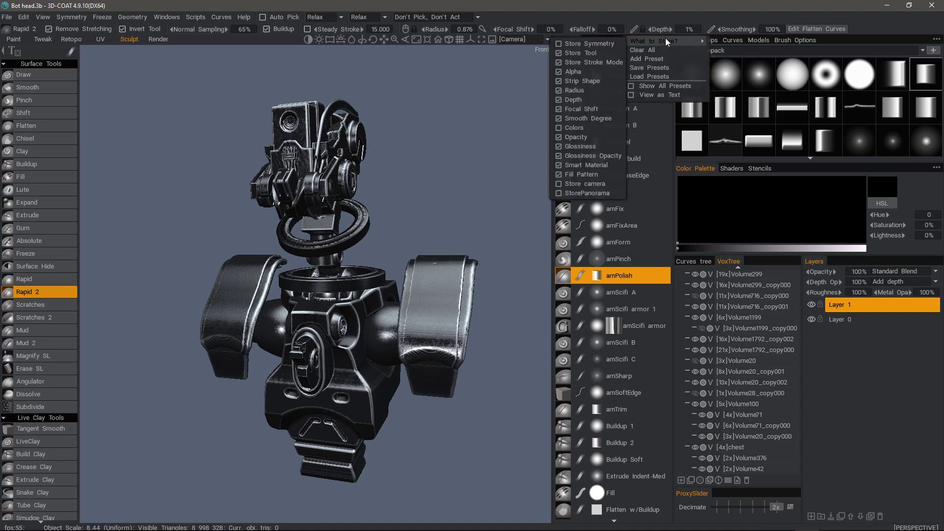
{"action": "right_click", "coordinate": [623, 277]}
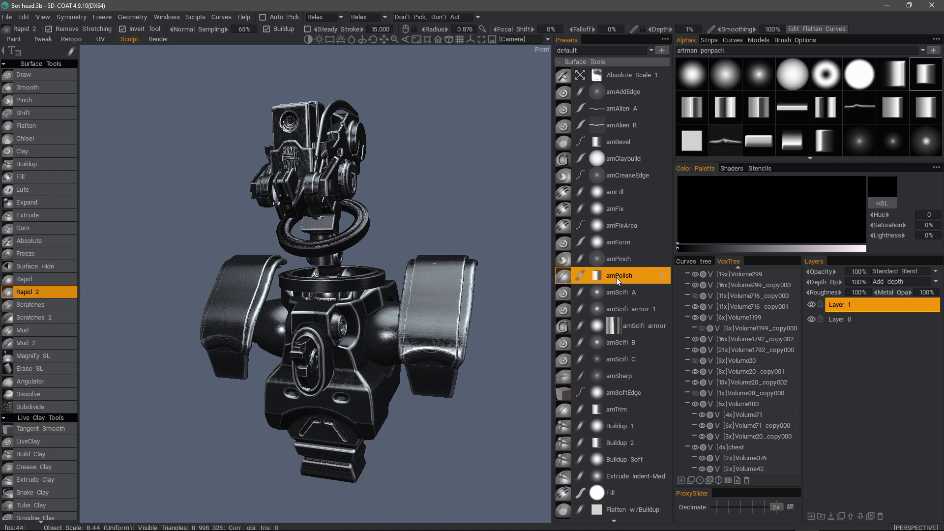
{"action": "right_click", "coordinate": [615, 277]}
{"action": "left_click", "coordinate": [588, 276]}
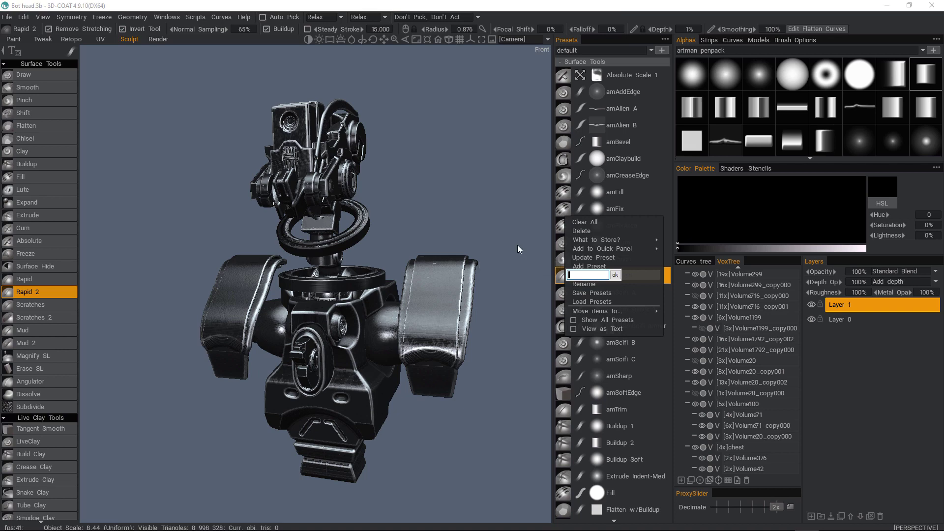
{"action": "type", "text": "Artman Polishing Brush"}
{"action": "key", "text": "ctrl+Left"}
{"action": "key", "text": "ctrl+Left"}
{"action": "type", "text": "Standard"}
{"action": "key", "text": "Return"}
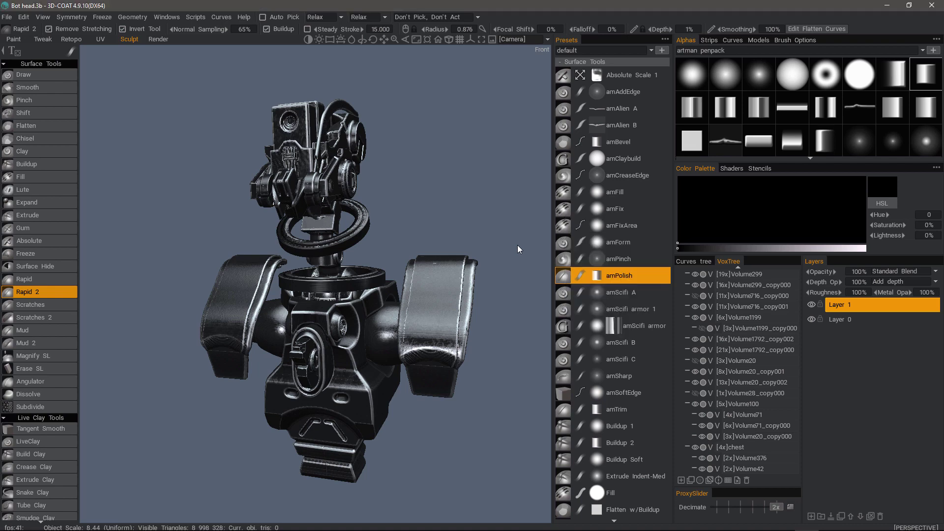
{"action": "right_click", "coordinate": [615, 275]}
{"action": "right_click", "coordinate": [611, 274]}
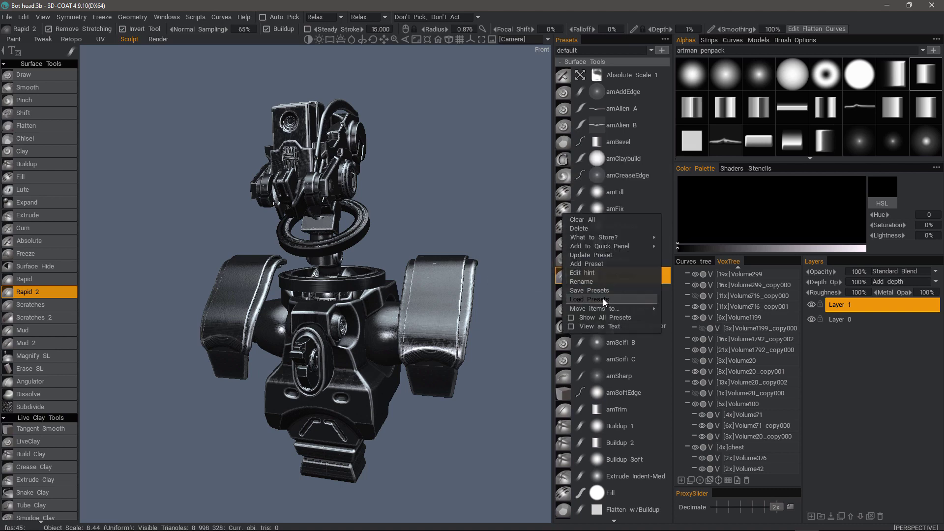
{"action": "mouse_move", "coordinate": [604, 309]}
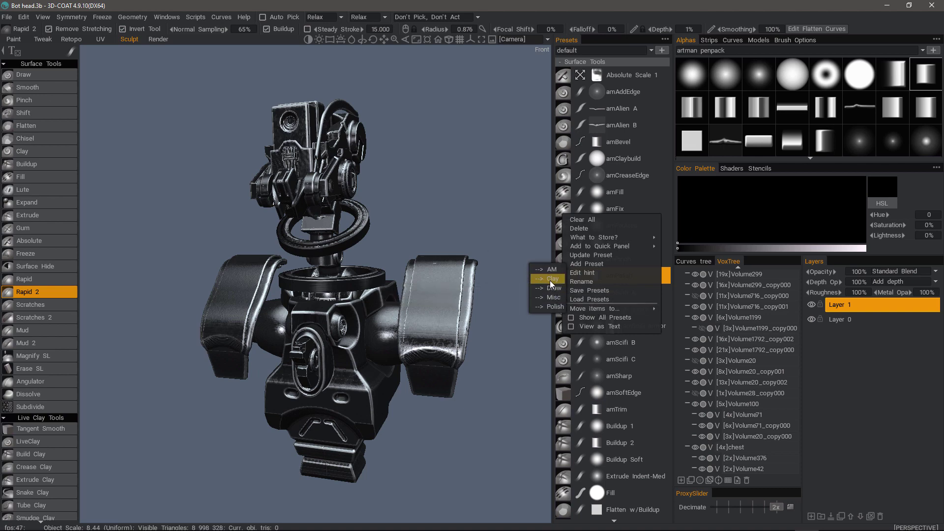
{"action": "right_click", "coordinate": [598, 279]}
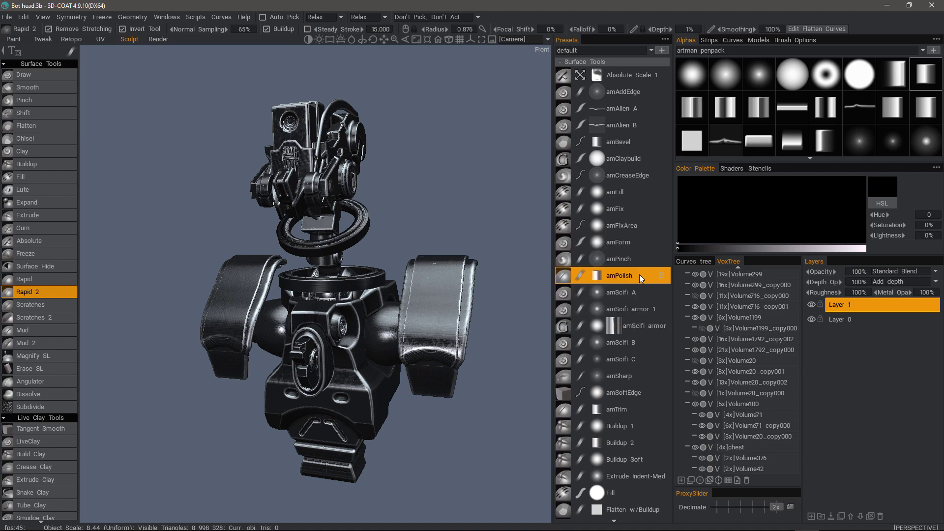
Step: Move amPolish up the Sculpt preset list to sit just below amAlien B
{"action": "mouse_move", "coordinate": [661, 275]}
{"action": "left_mouse_down"}
{"action": "mouse_move", "coordinate": [627, 152]}
{"action": "mouse_move", "coordinate": [646, 277]}
{"action": "left_mouse_up"}
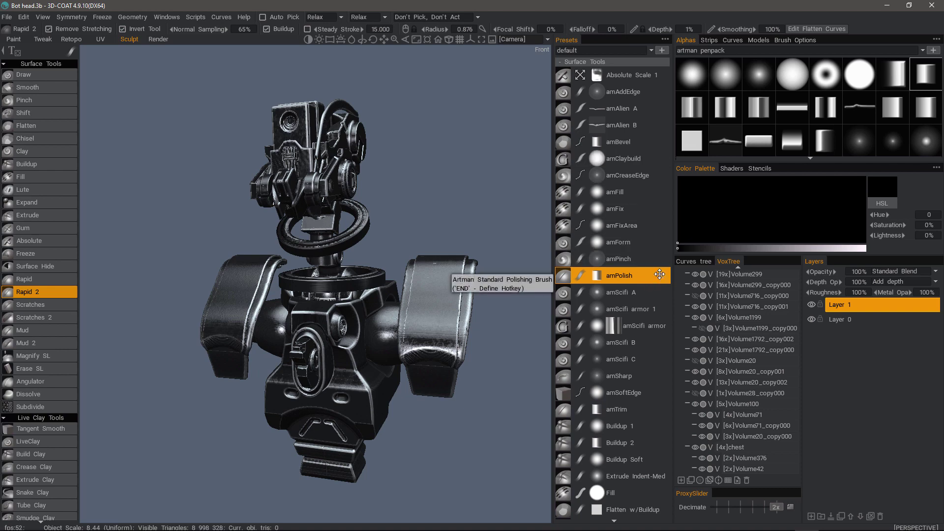
{"action": "left_click_drag", "start_coordinate": [662, 276], "coordinate": [645, 142]}
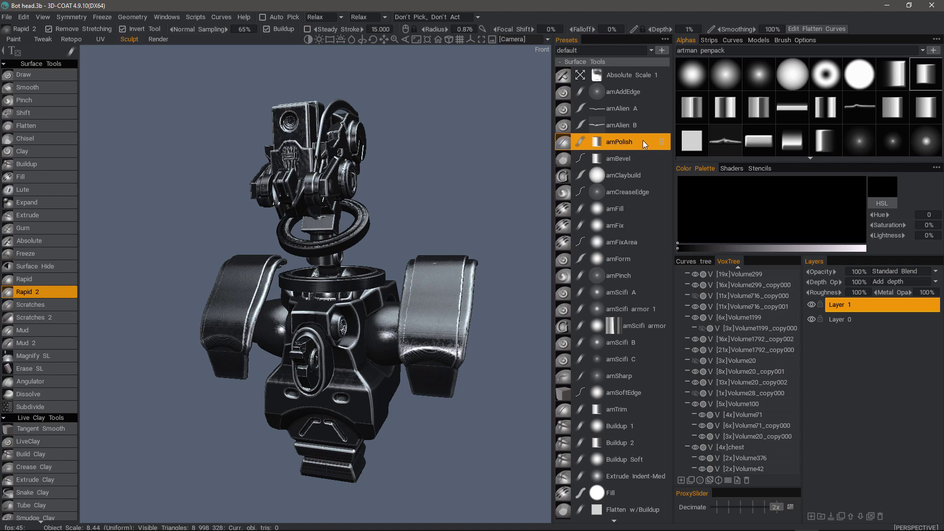
{"action": "scroll", "coordinate": [621, 175], "scroll_direction": "down", "scroll_amount": 3}
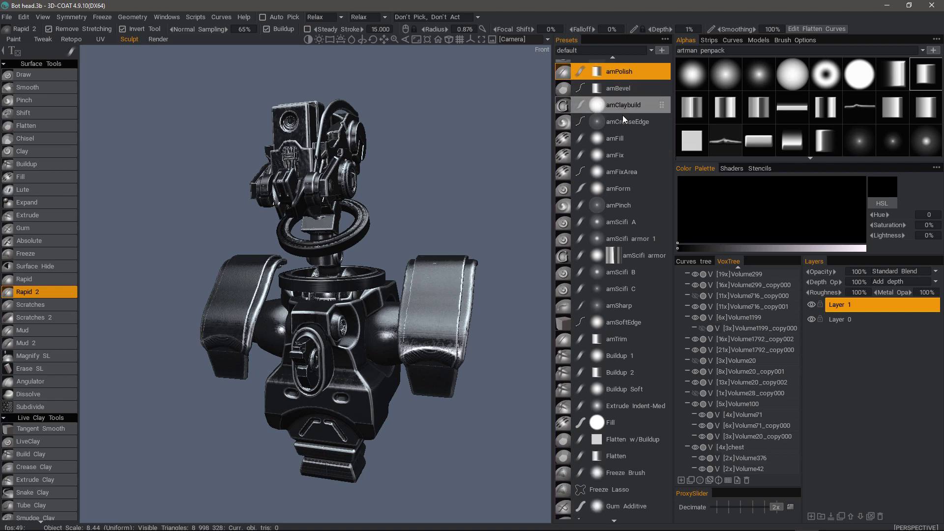
{"action": "scroll", "coordinate": [621, 295], "scroll_direction": "down", "scroll_amount": 5}
{"action": "scroll", "coordinate": [632, 373], "scroll_direction": "up", "scroll_amount": 6}
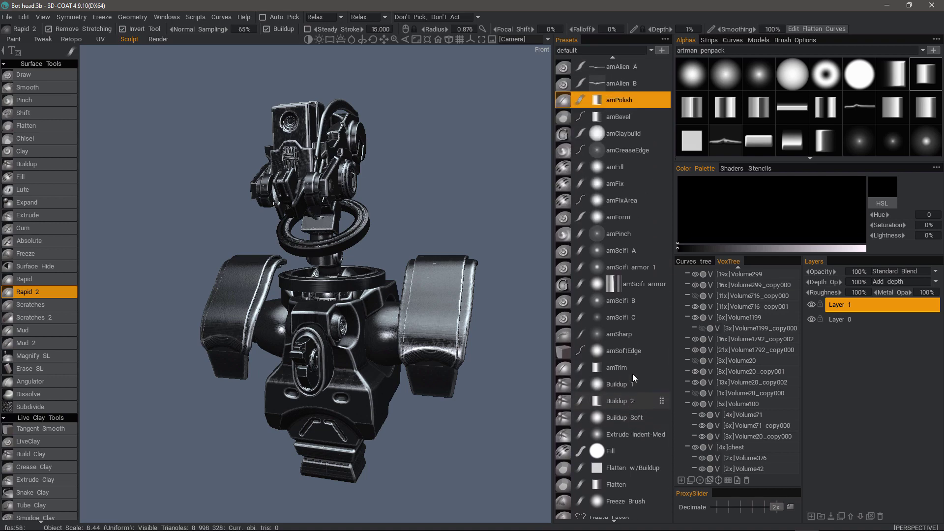
Step: Scroll down the presets list and load the Trim Fast preset
{"action": "scroll", "coordinate": [632, 259], "scroll_direction": "down", "scroll_amount": 6}
{"action": "scroll", "coordinate": [632, 259], "scroll_direction": "up", "scroll_amount": 4}
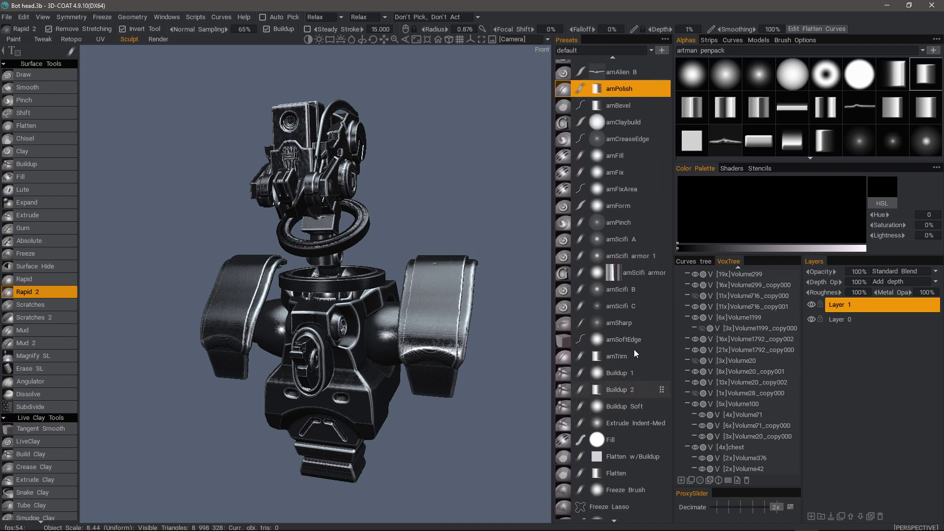
{"action": "scroll", "coordinate": [633, 349], "scroll_direction": "down", "scroll_amount": 3}
{"action": "scroll", "coordinate": [621, 344], "scroll_direction": "up", "scroll_amount": 8}
{"action": "scroll", "coordinate": [627, 410], "scroll_direction": "down", "scroll_amount": 3}
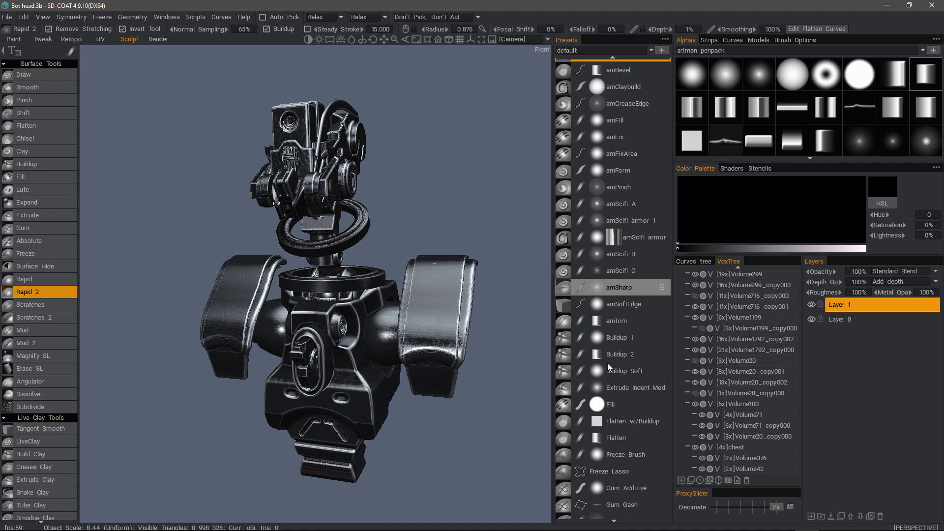
{"action": "scroll", "coordinate": [622, 408], "scroll_direction": "down", "scroll_amount": 10}
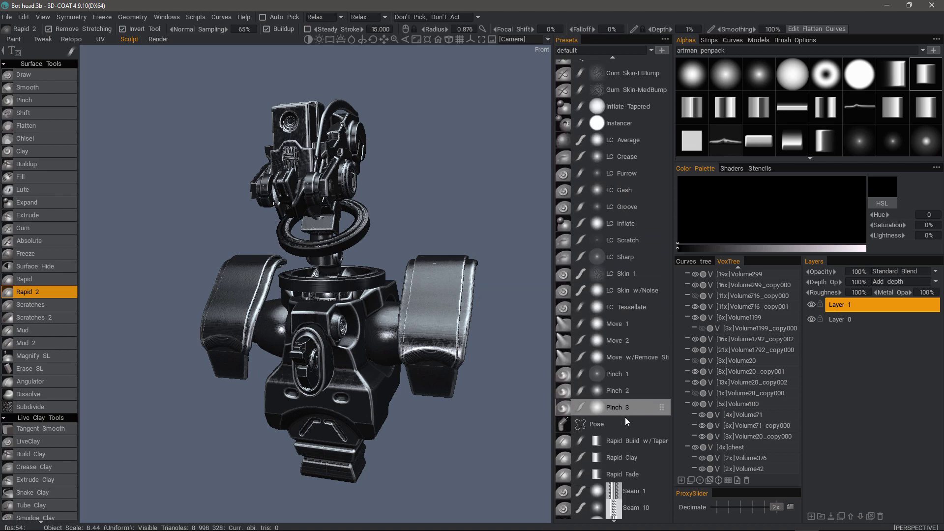
{"action": "scroll", "coordinate": [619, 393], "scroll_direction": "down", "scroll_amount": 7}
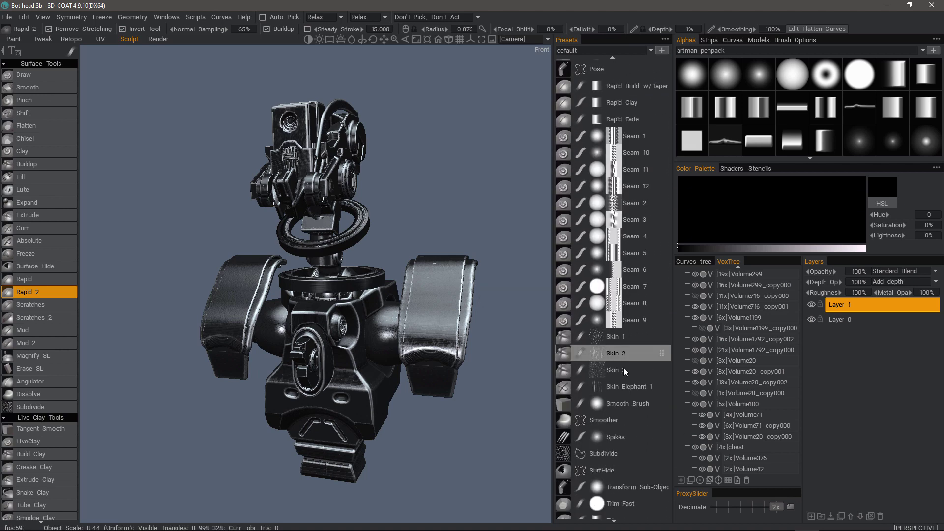
{"action": "left_click", "coordinate": [615, 501]}
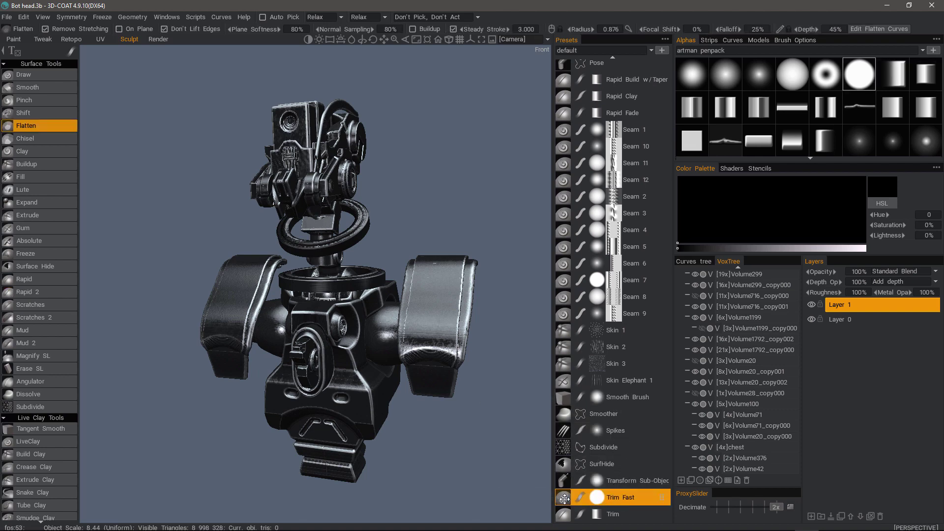